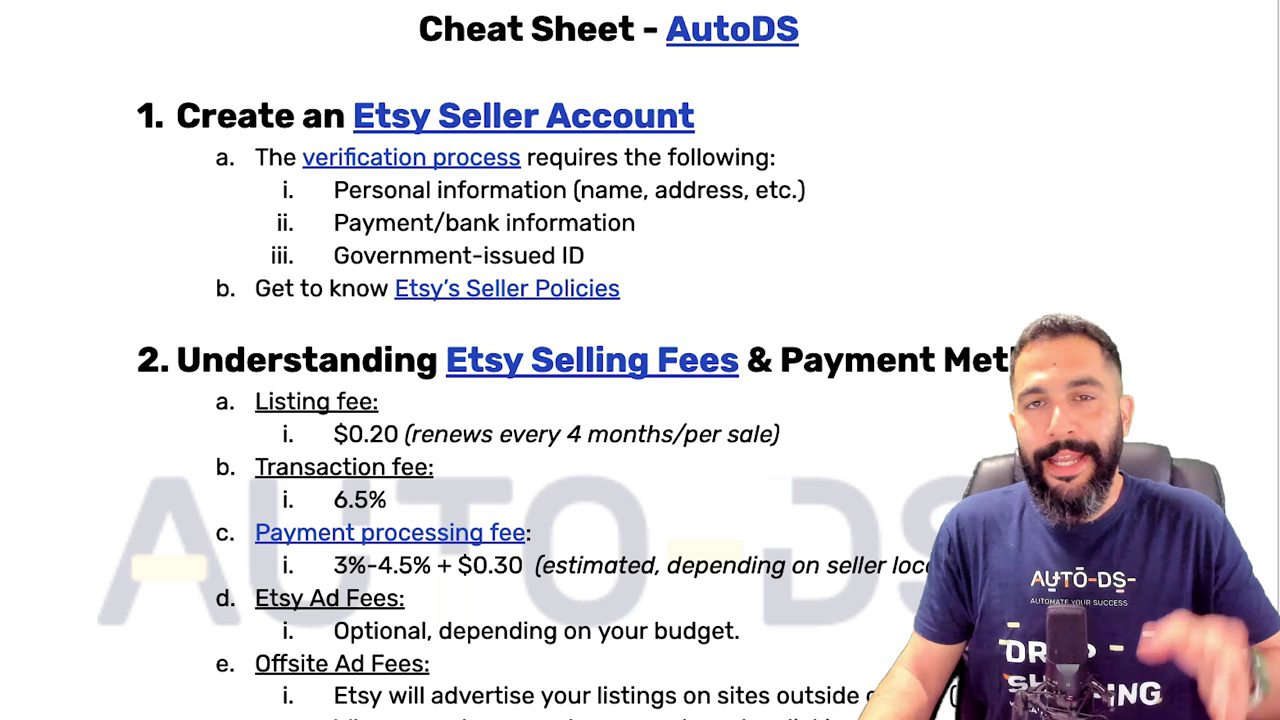
Open the Etsy Seller Account link in the cheat sheet and sign in to Etsy with the account password.
{"action": "double_click", "coordinate": [782, 158]}
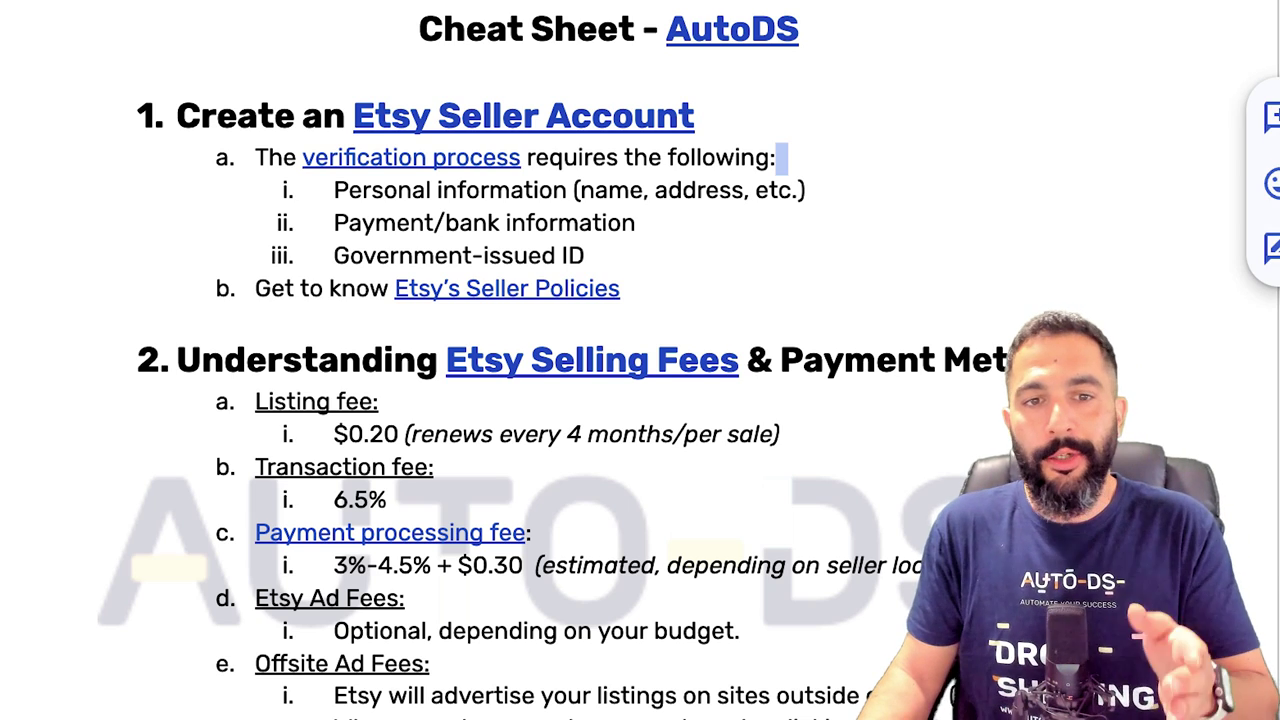
{"action": "left_click", "coordinate": [572, 116]}
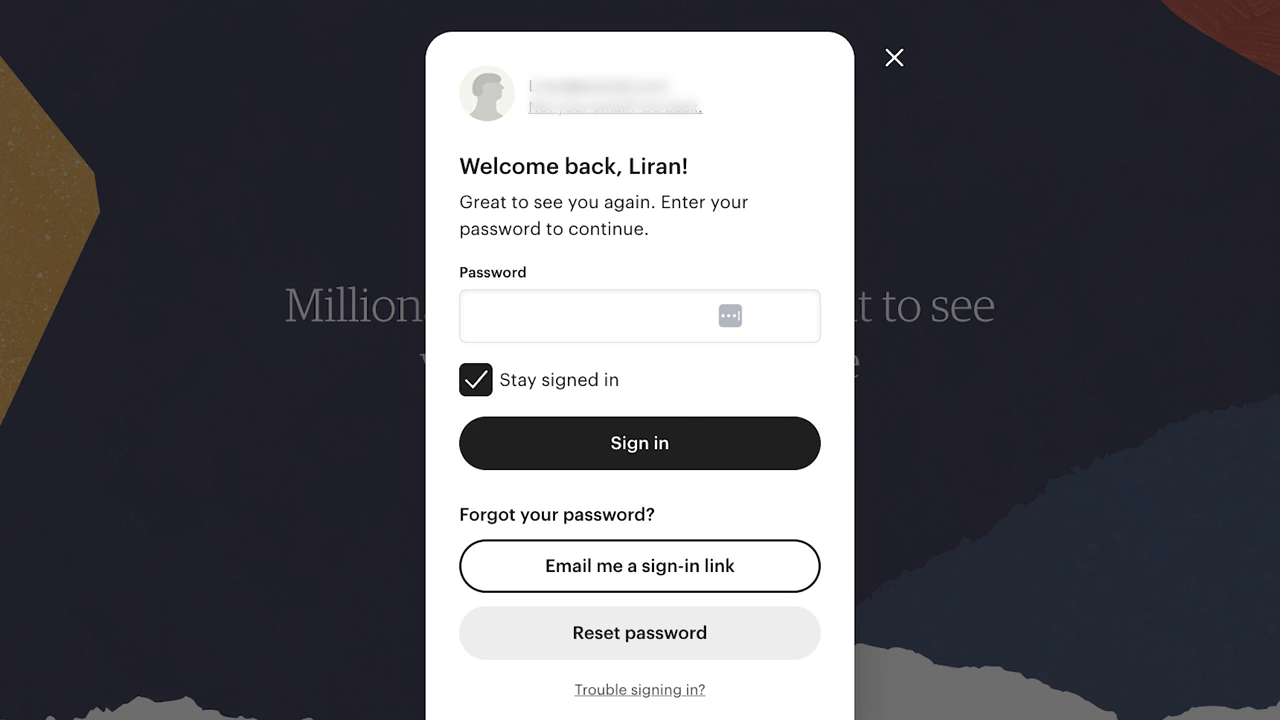
{"action": "left_click", "coordinate": [620, 316]}
{"action": "left_click", "coordinate": [614, 375]}
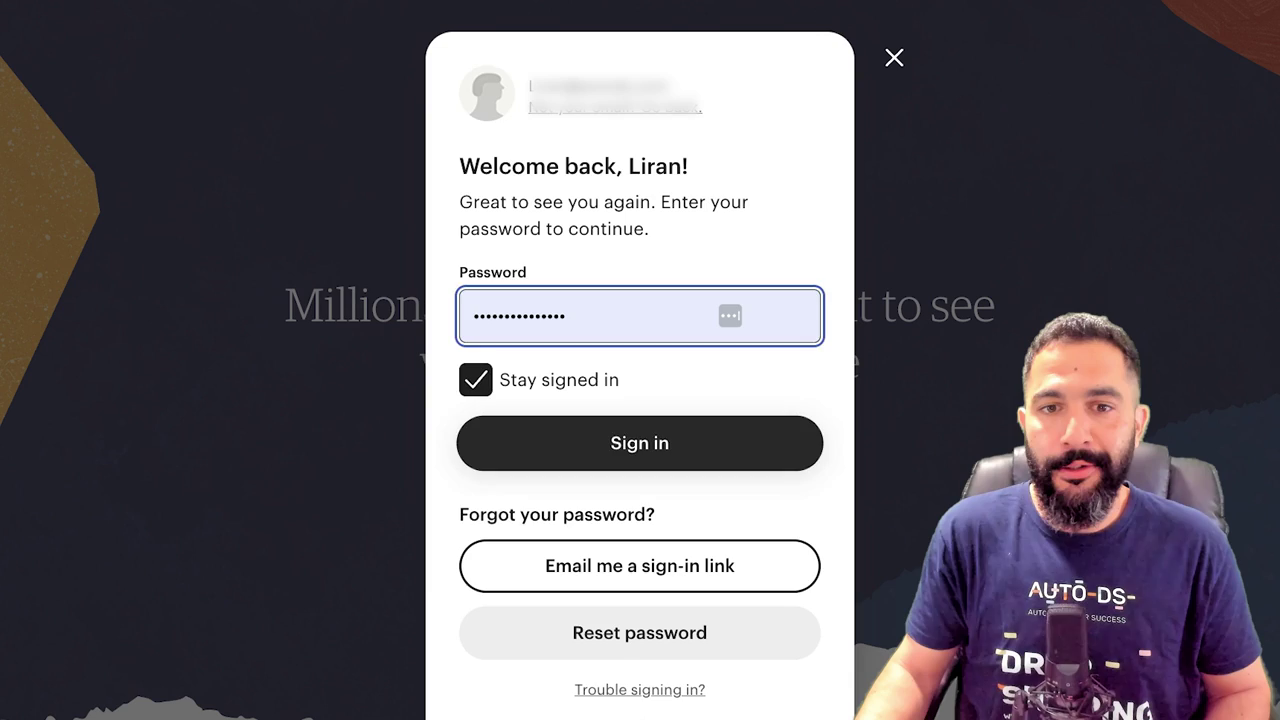
{"action": "key", "text": "Return"}
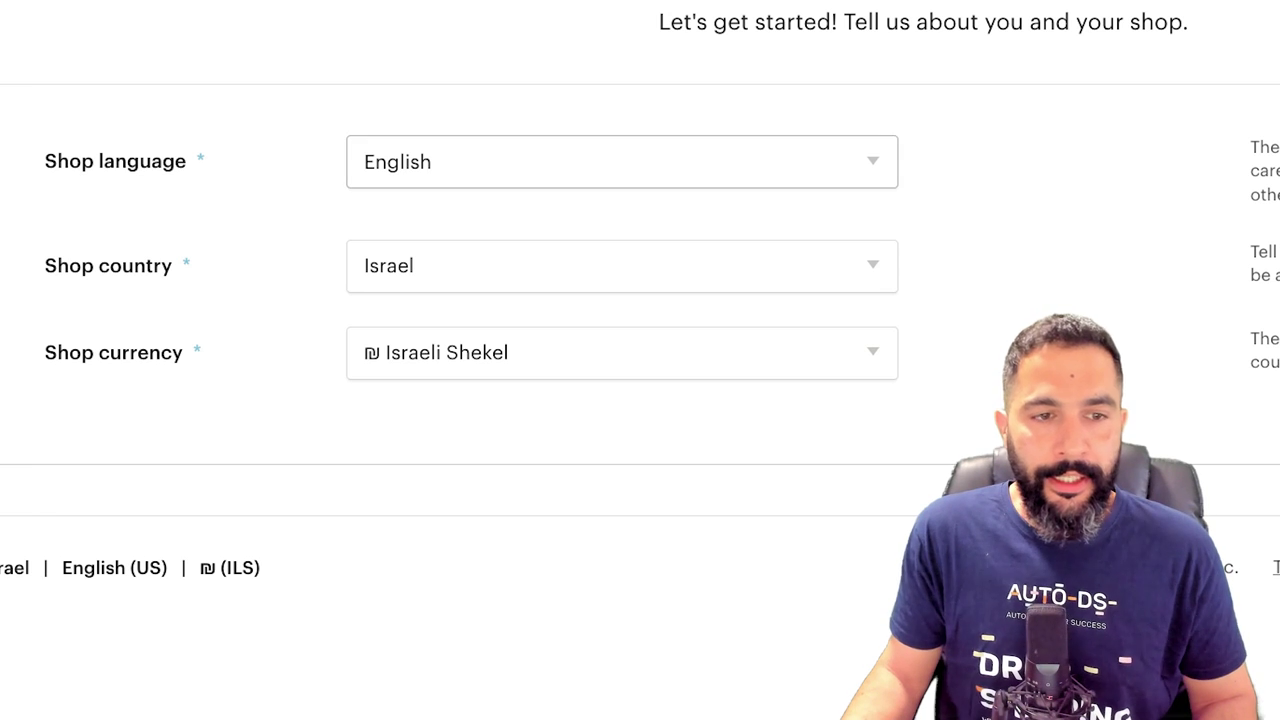
Check the shop country choices, set the shop currency to United States Dollar and save the shop preferences.
{"action": "left_click", "coordinate": [622, 266]}
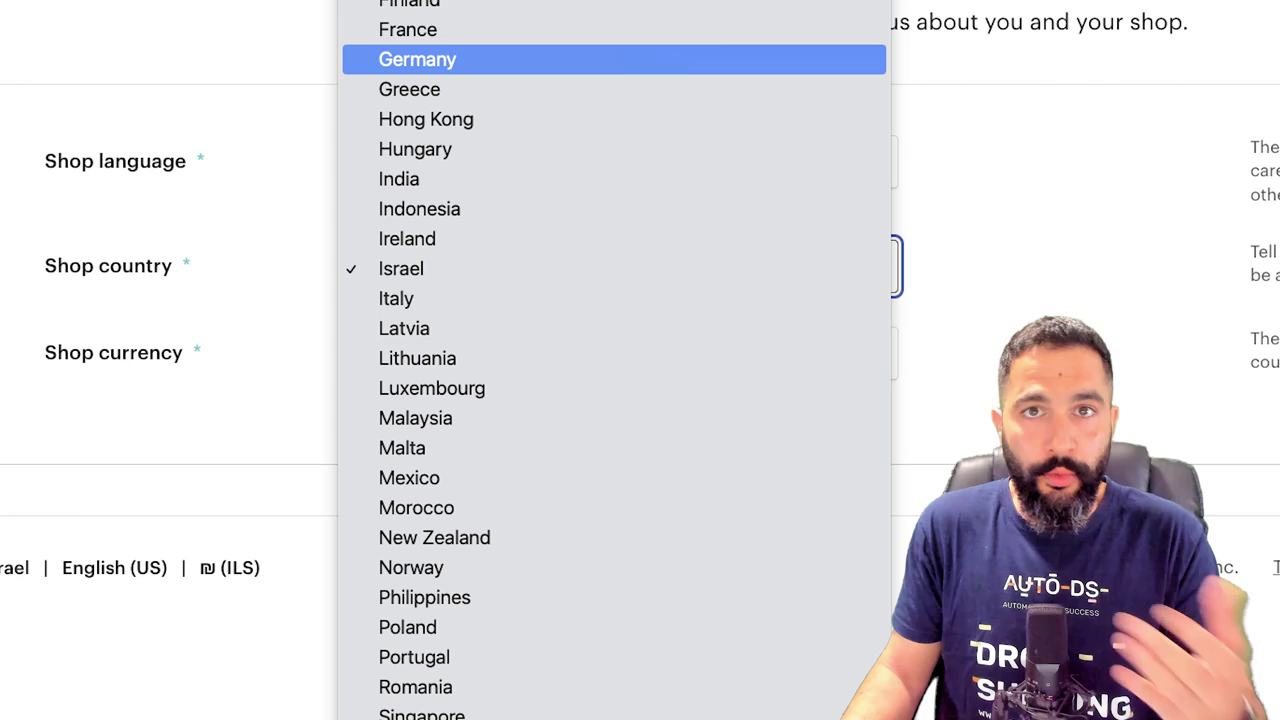
{"action": "key", "text": "Escape"}
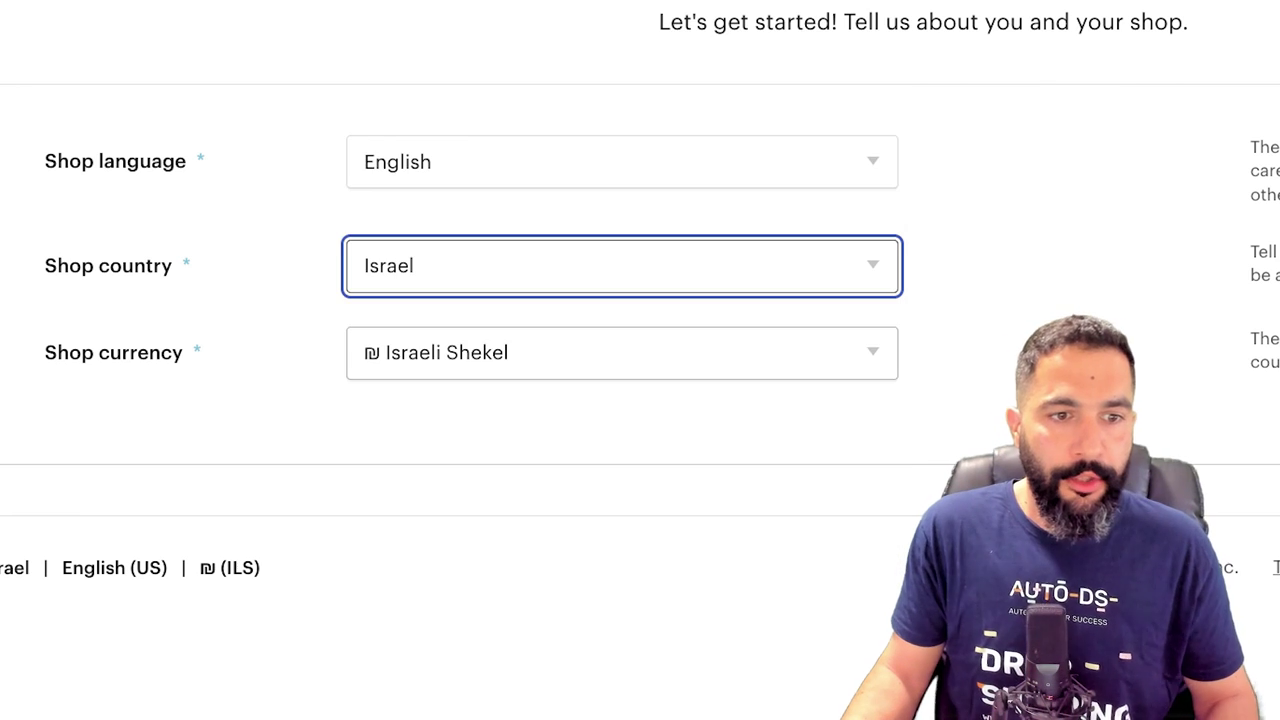
{"action": "left_click", "coordinate": [620, 353]}
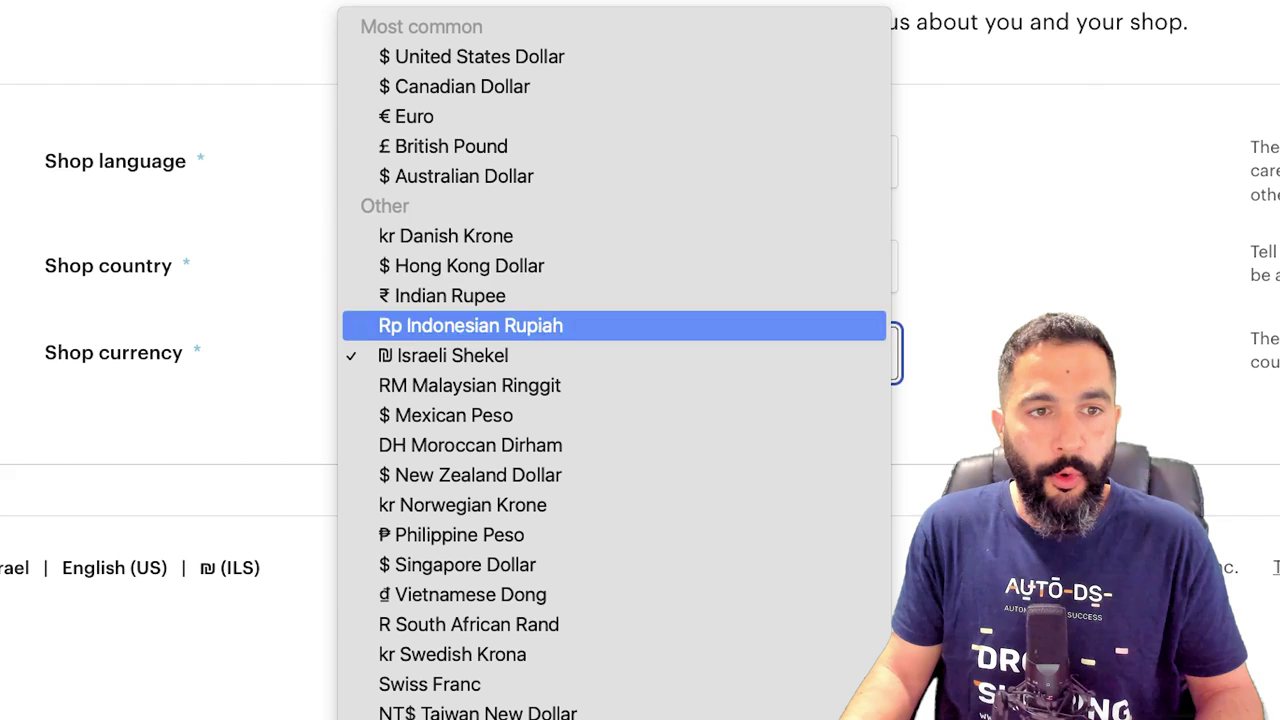
{"action": "left_click", "coordinate": [614, 57]}
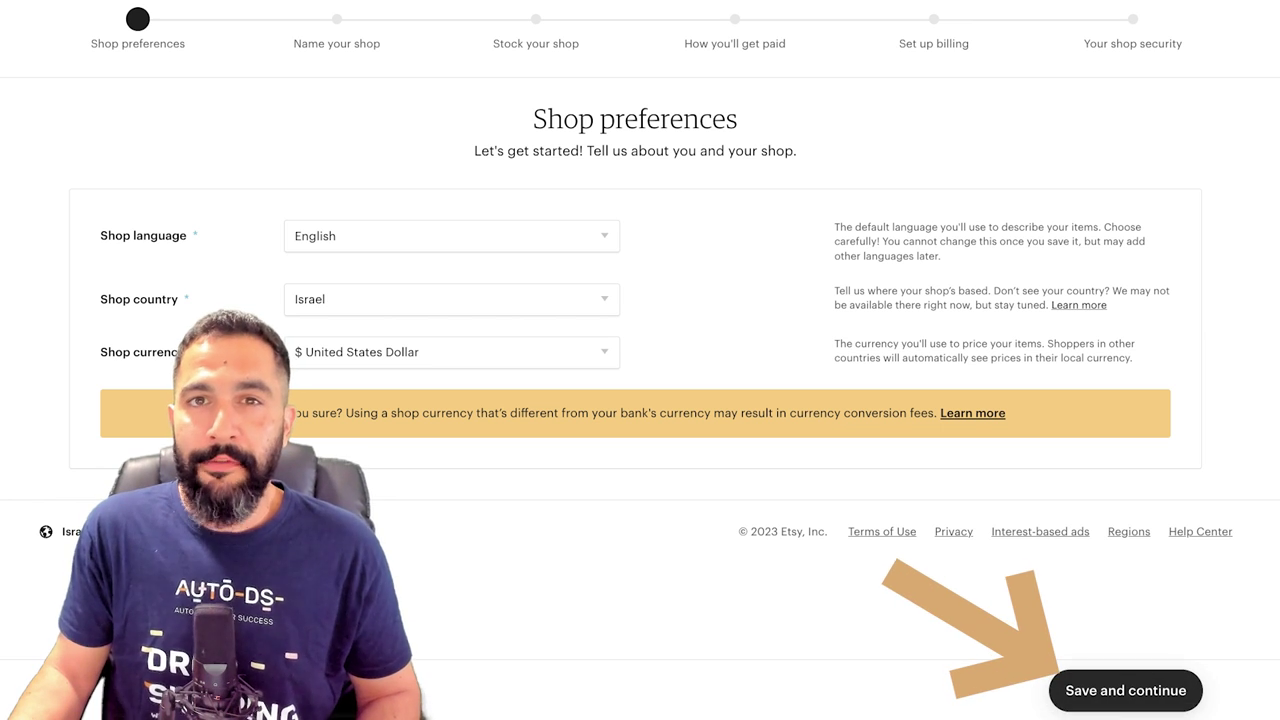
{"action": "left_click", "coordinate": [1126, 691]}
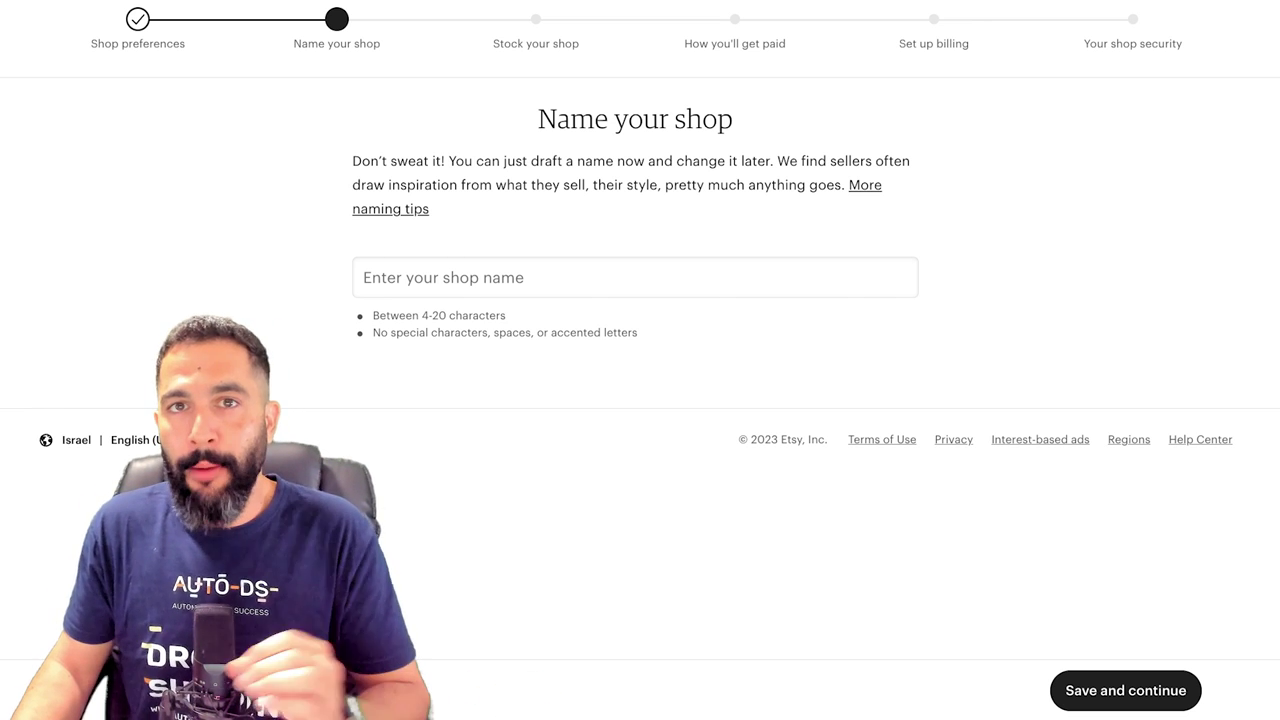
Try PetShopBoutique as the shop name and pick the suggested alternative PetShopBoutiqueCo.
{"action": "left_click", "coordinate": [635, 278]}
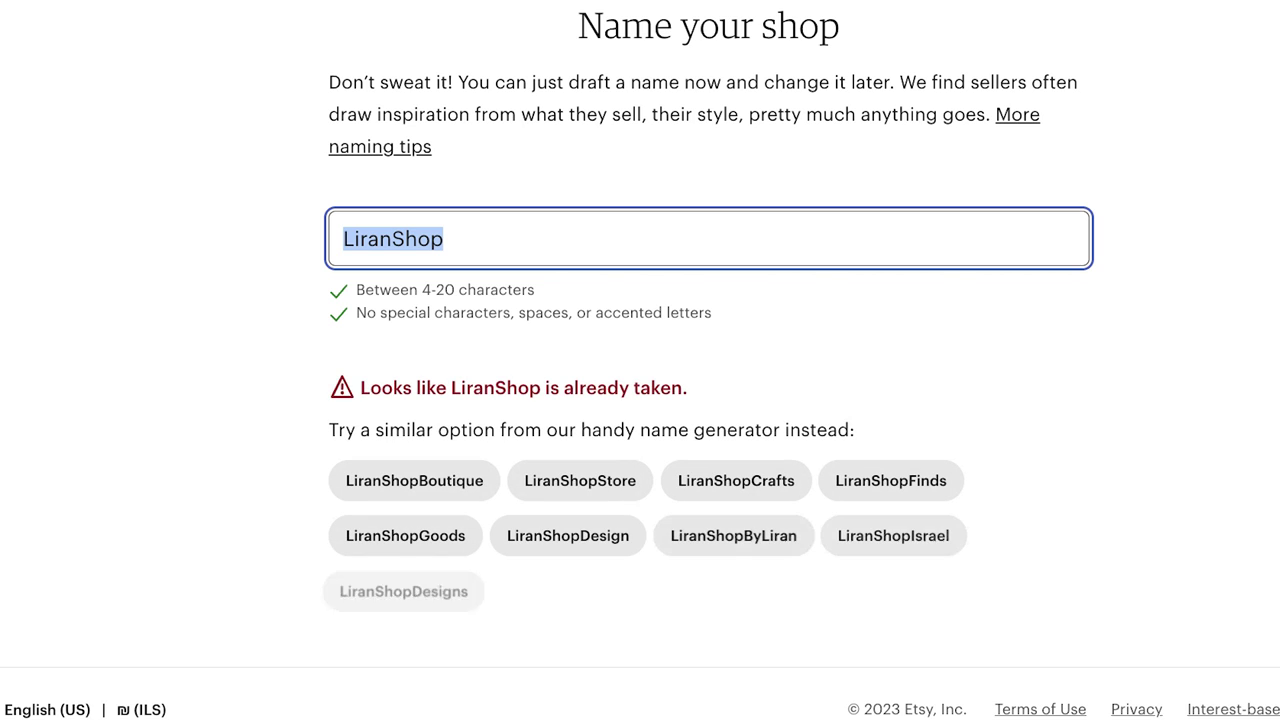
{"action": "type", "text": "PetShopBoutique"}
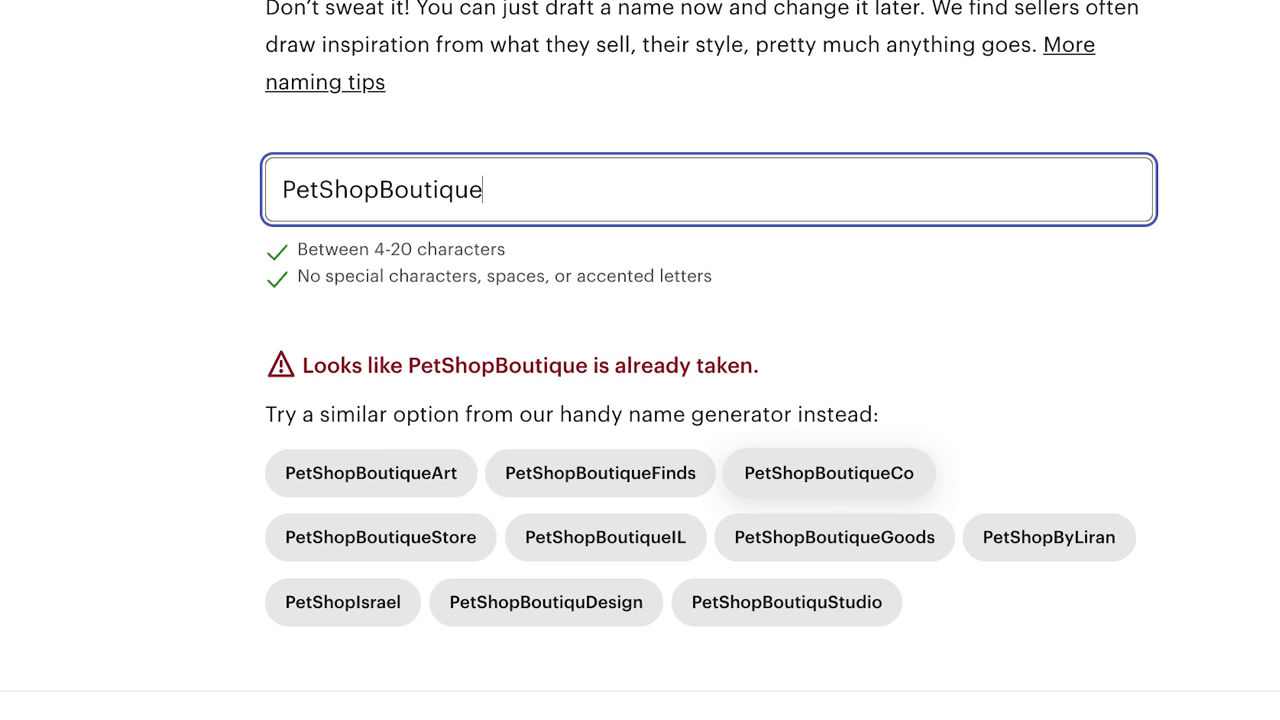
{"action": "left_click", "coordinate": [828, 474]}
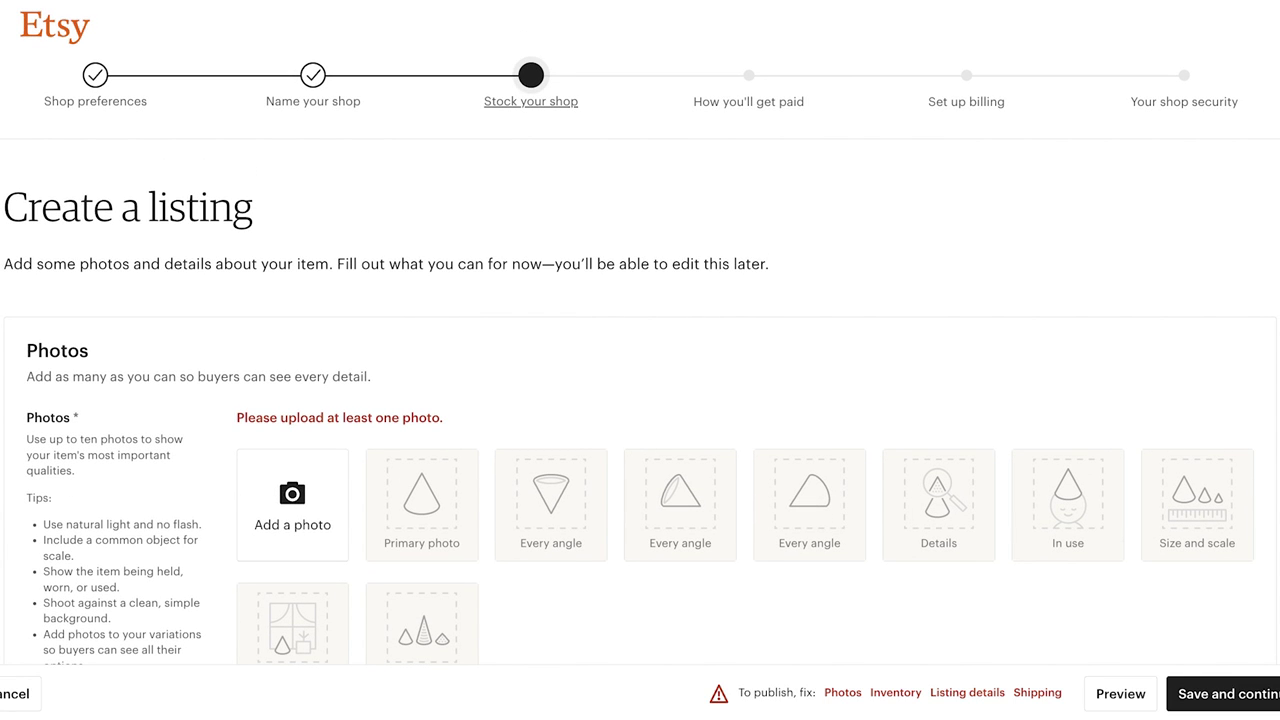
Review the photo slots, photo tips and video upload requirements of the new listing.
{"action": "scroll", "coordinate": [640, 360], "scroll_direction": "down", "scroll_amount": 2}
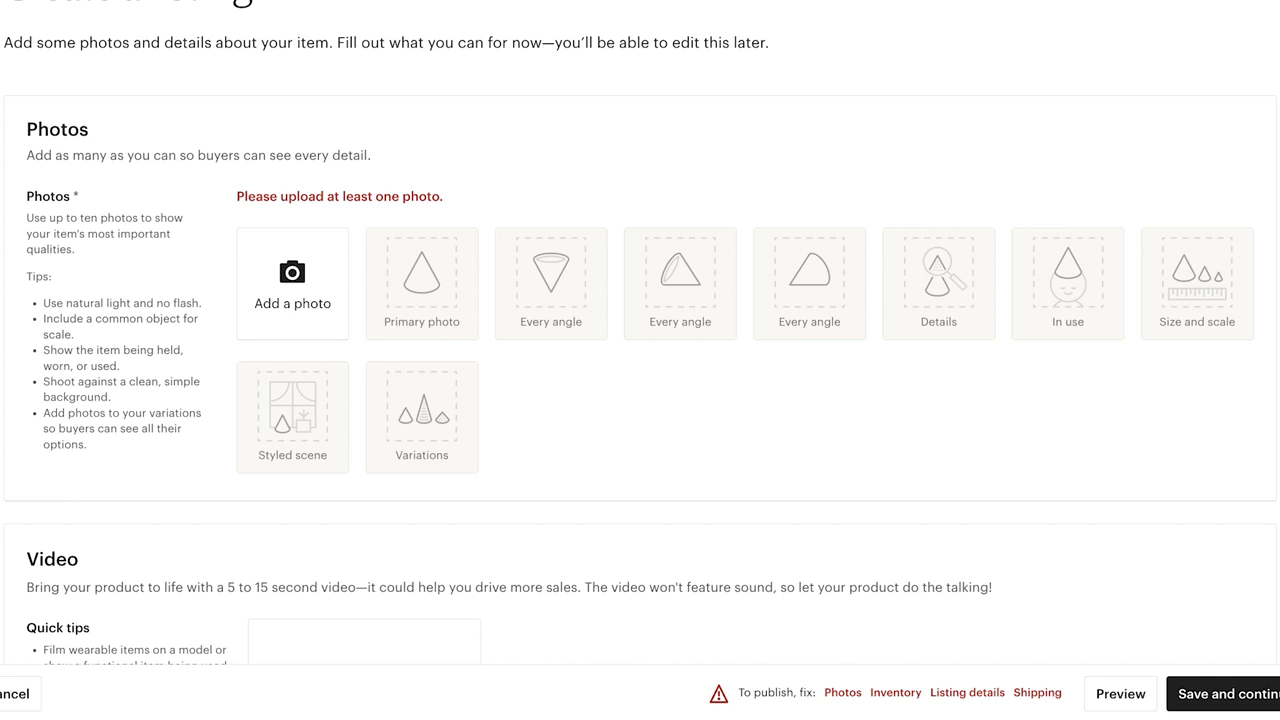
{"action": "scroll", "coordinate": [640, 360], "scroll_direction": "down", "scroll_amount": 1}
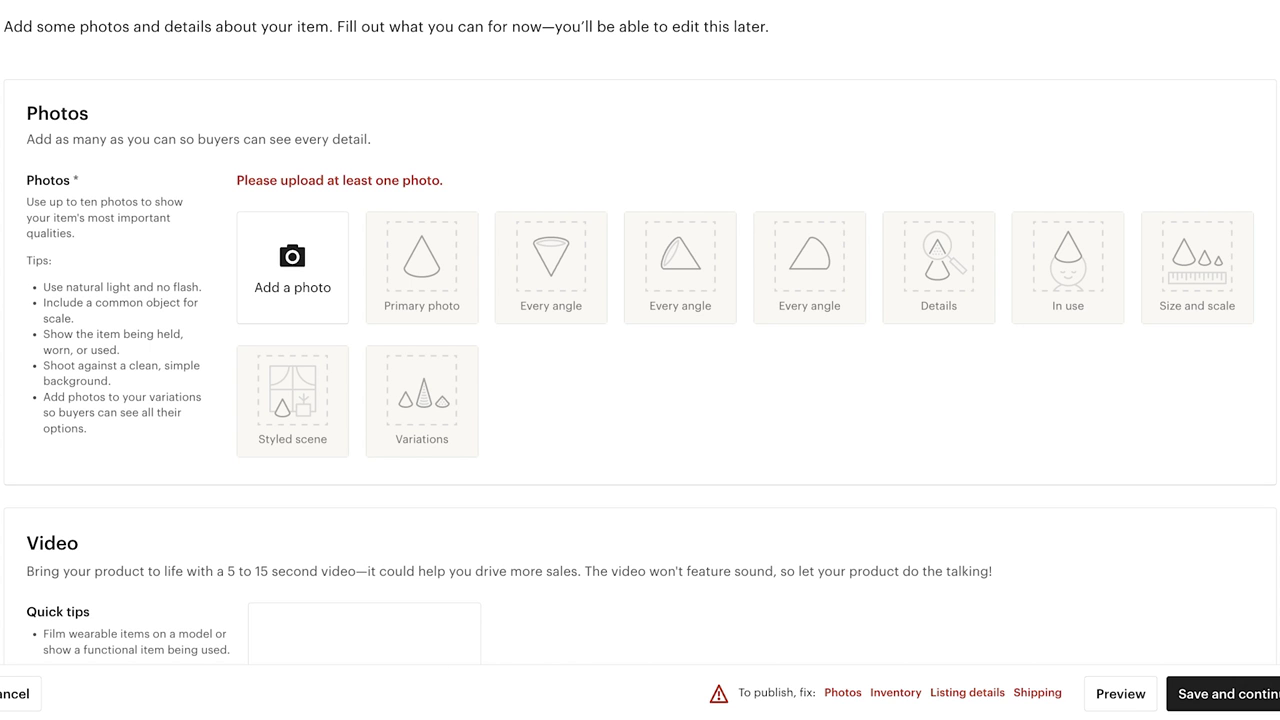
{"action": "scroll", "coordinate": [640, 360], "scroll_direction": "down", "scroll_amount": 5}
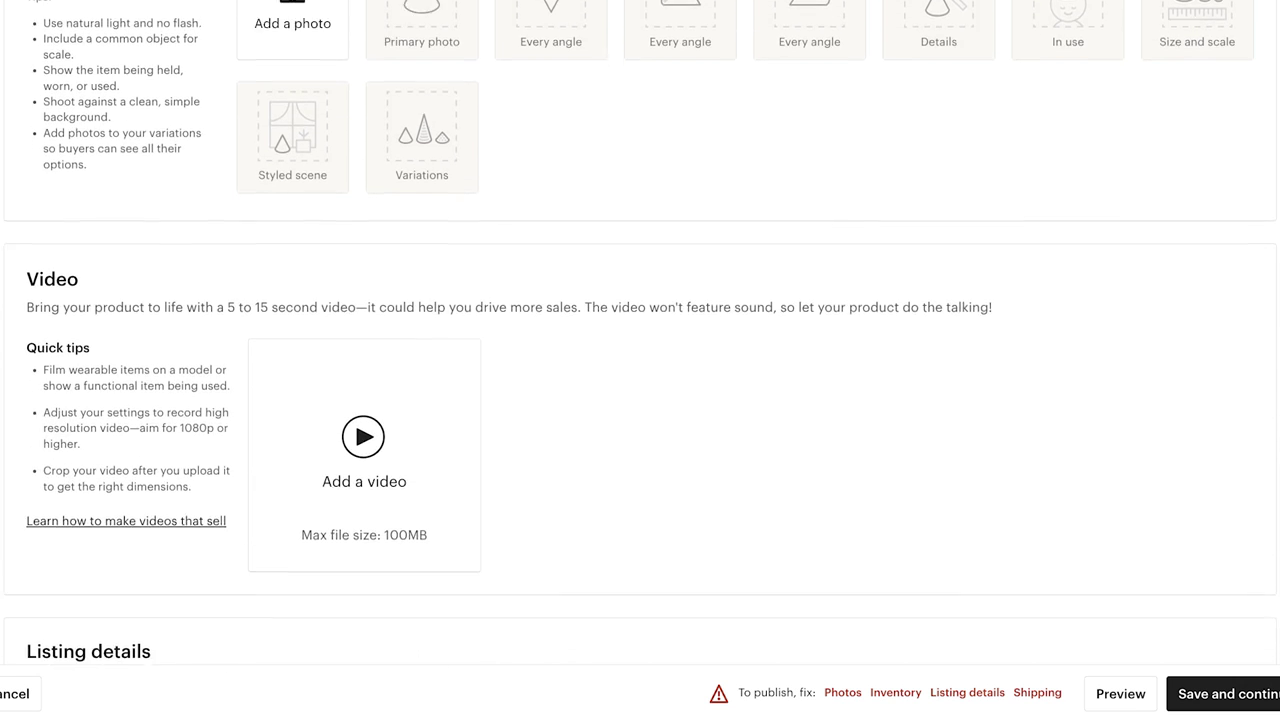
{"action": "scroll", "coordinate": [640, 360], "scroll_direction": "up", "scroll_amount": 3}
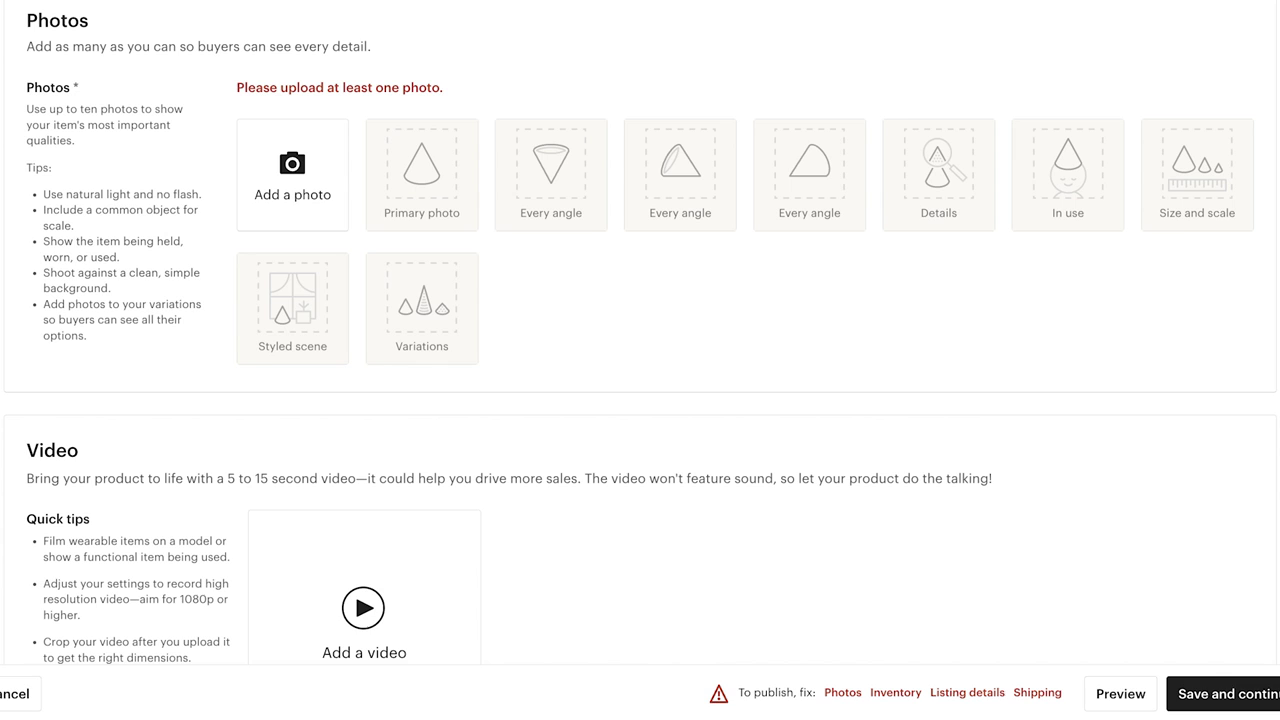
{"action": "scroll", "coordinate": [640, 333], "scroll_direction": "down", "scroll_amount": 1}
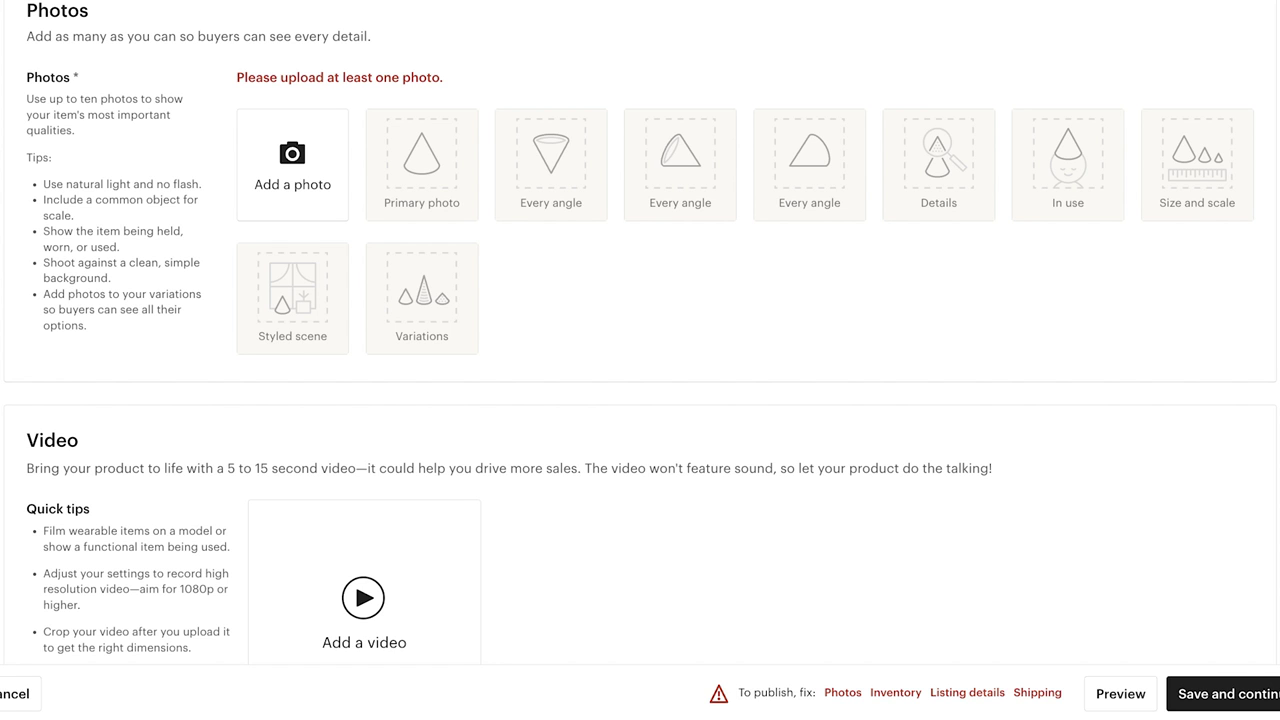
In the listing details, set the maker to "I did" and the item to "A finished product".
{"action": "left_click", "coordinate": [400, 212]}
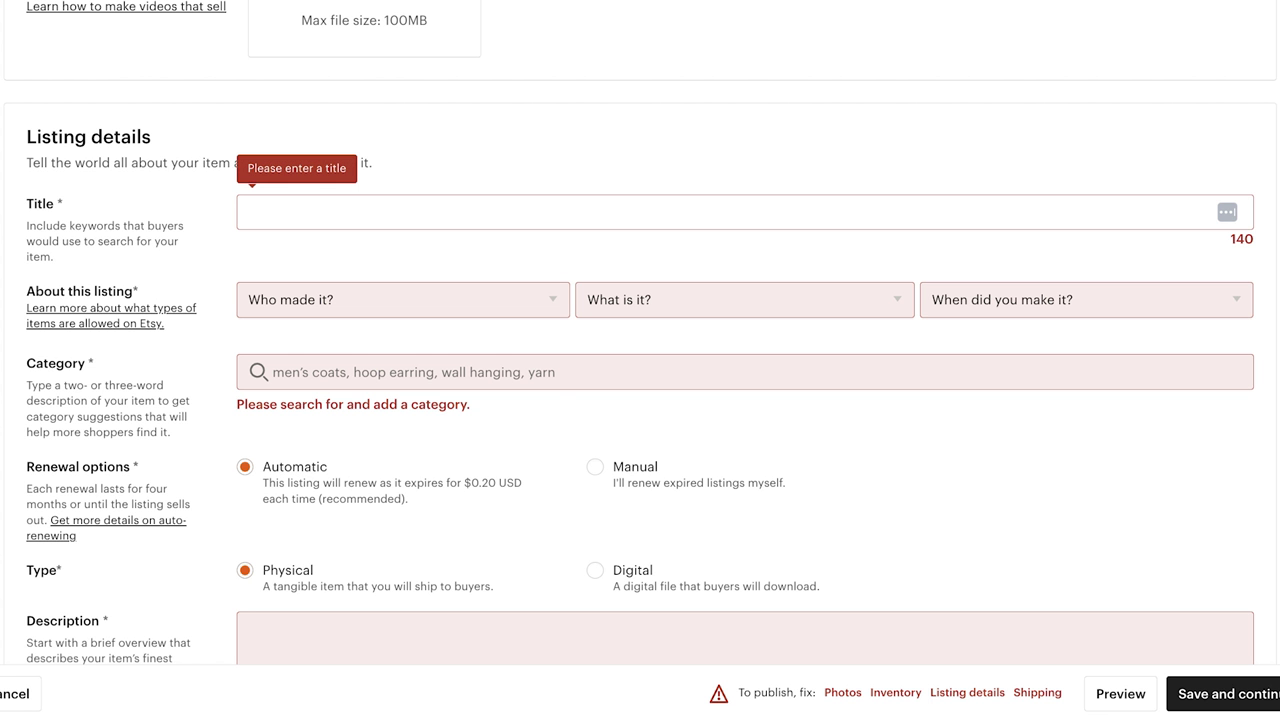
{"action": "left_click", "coordinate": [403, 300]}
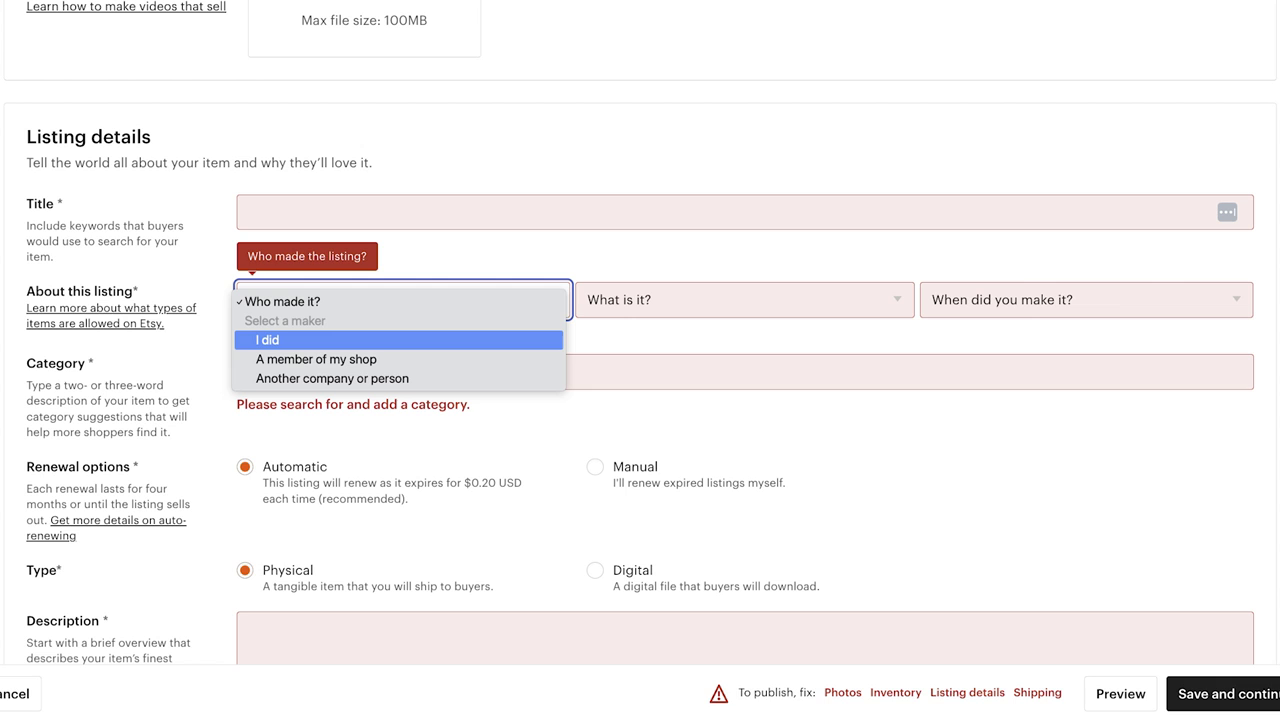
{"action": "key", "text": "Down"}
{"action": "key", "text": "Down"}
{"action": "key", "text": "Return"}
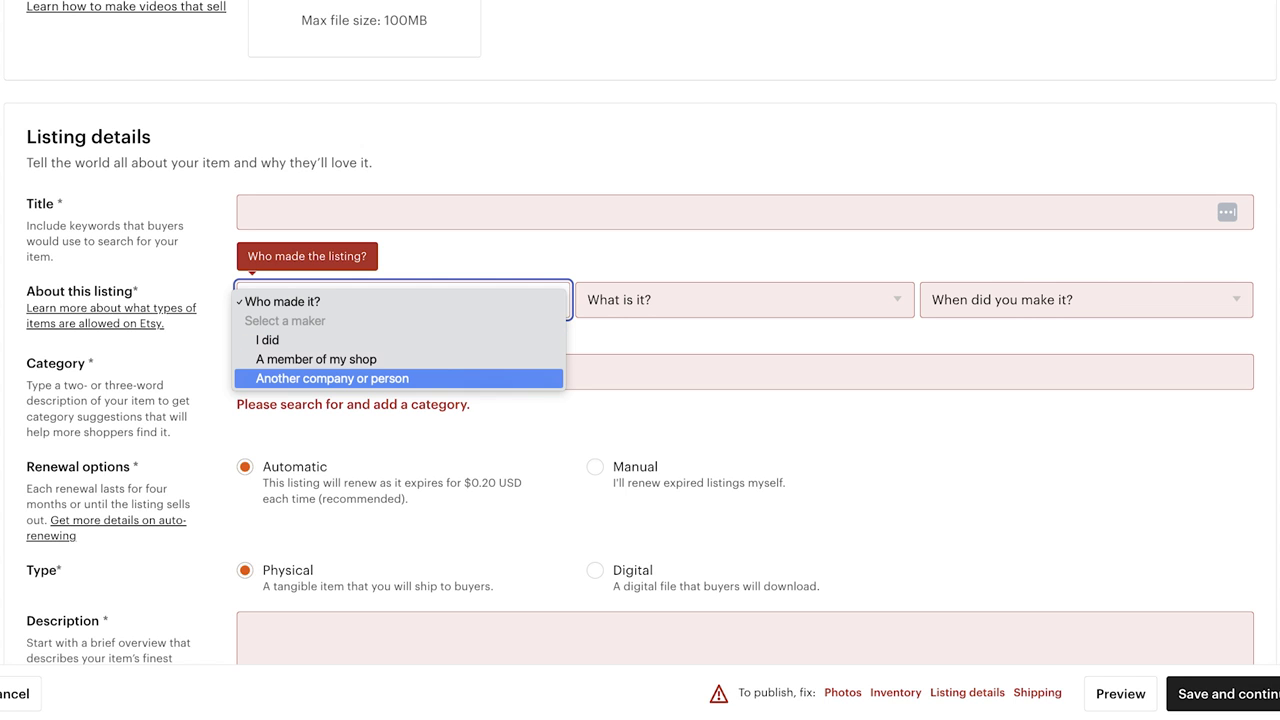
{"action": "left_click", "coordinate": [400, 340]}
{"action": "left_click", "coordinate": [700, 300]}
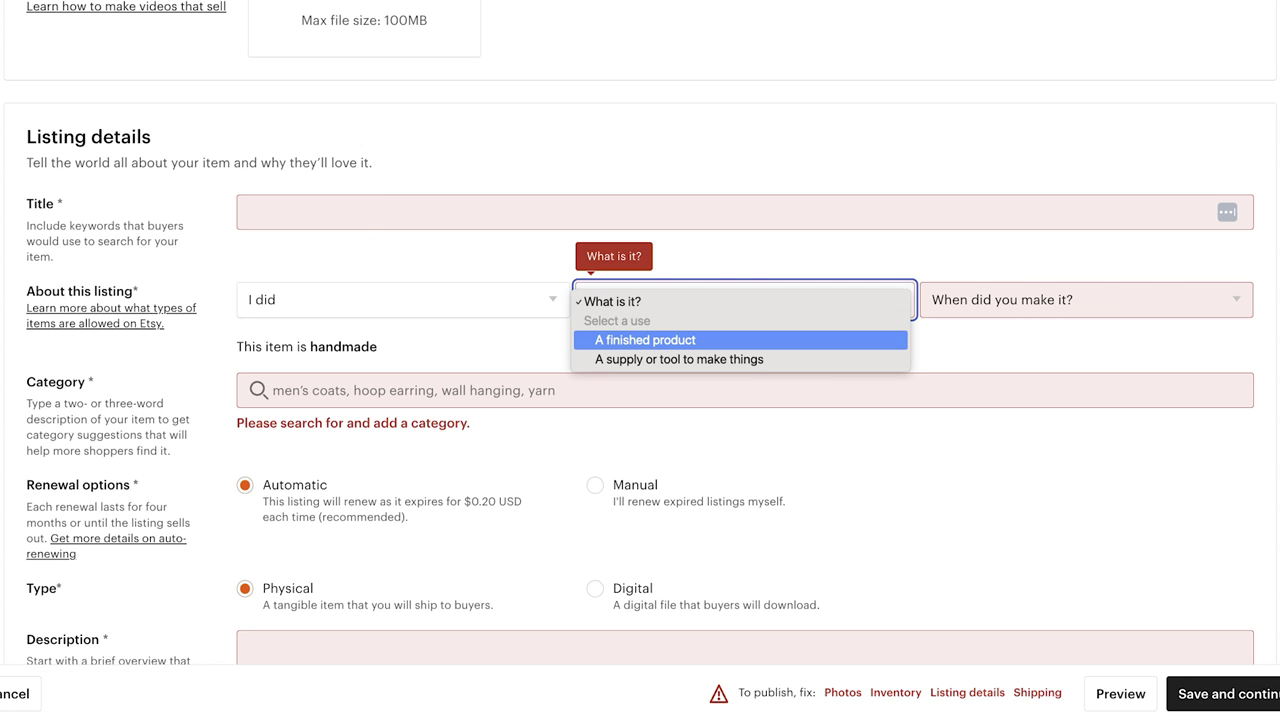
{"action": "key", "text": "Down"}
{"action": "key", "text": "Up"}
{"action": "key", "text": "Return"}
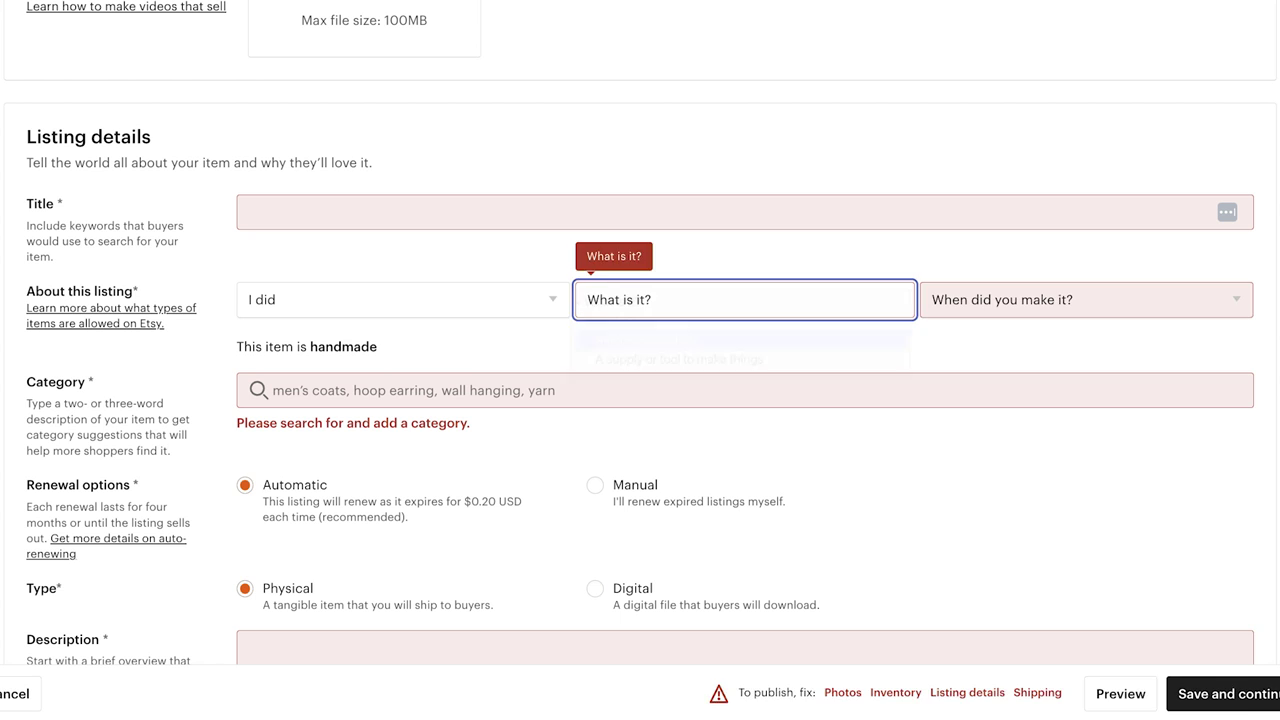
Look through the listing's choices for when the item was made and who made it.
{"action": "key", "text": "Tab"}
{"action": "key", "text": "space"}
{"action": "key", "text": "Escape"}
{"action": "key", "text": "shift+Tab"}
{"action": "key", "text": "shift+Tab"}
{"action": "key", "text": "space"}
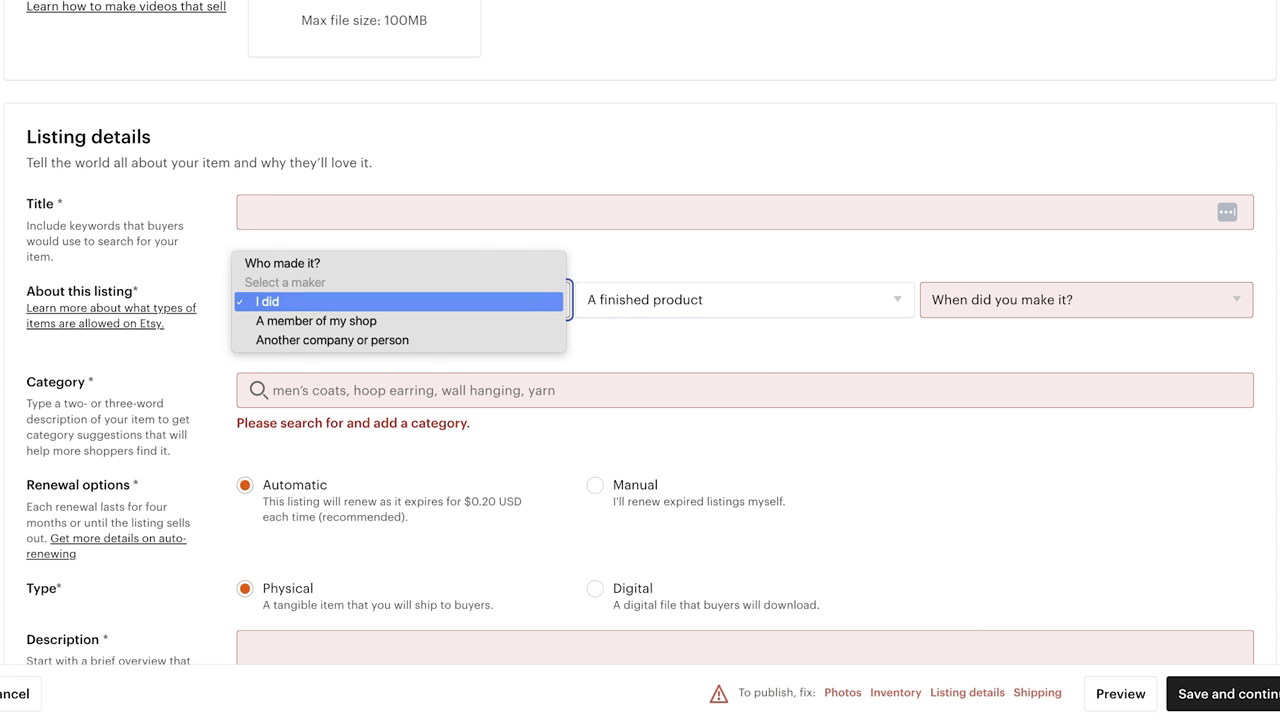
{"action": "key", "text": "Down"}
{"action": "key", "text": "Down"}
{"action": "key", "text": "Escape"}
Examine the listing's description, inventory and pricing fields, continuing down to the shipping options.
{"action": "scroll", "coordinate": [640, 400], "scroll_direction": "down", "scroll_amount": 3}
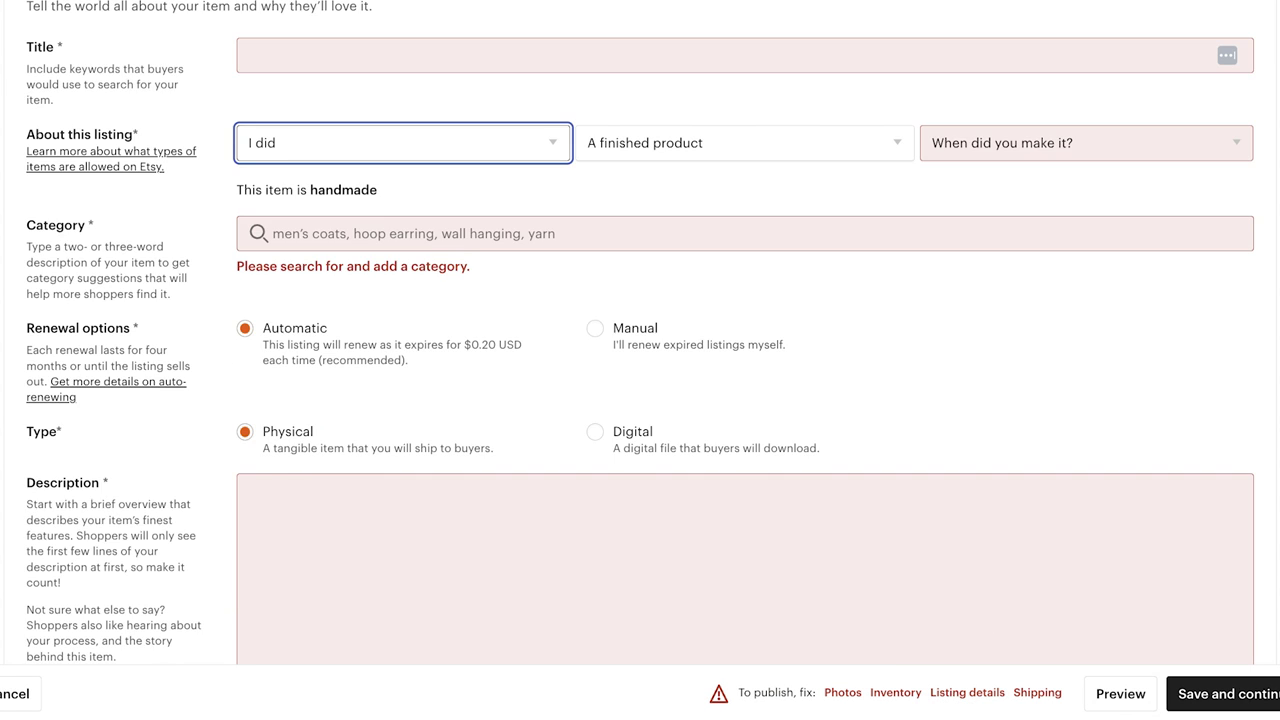
{"action": "left_click", "coordinate": [640, 447]}
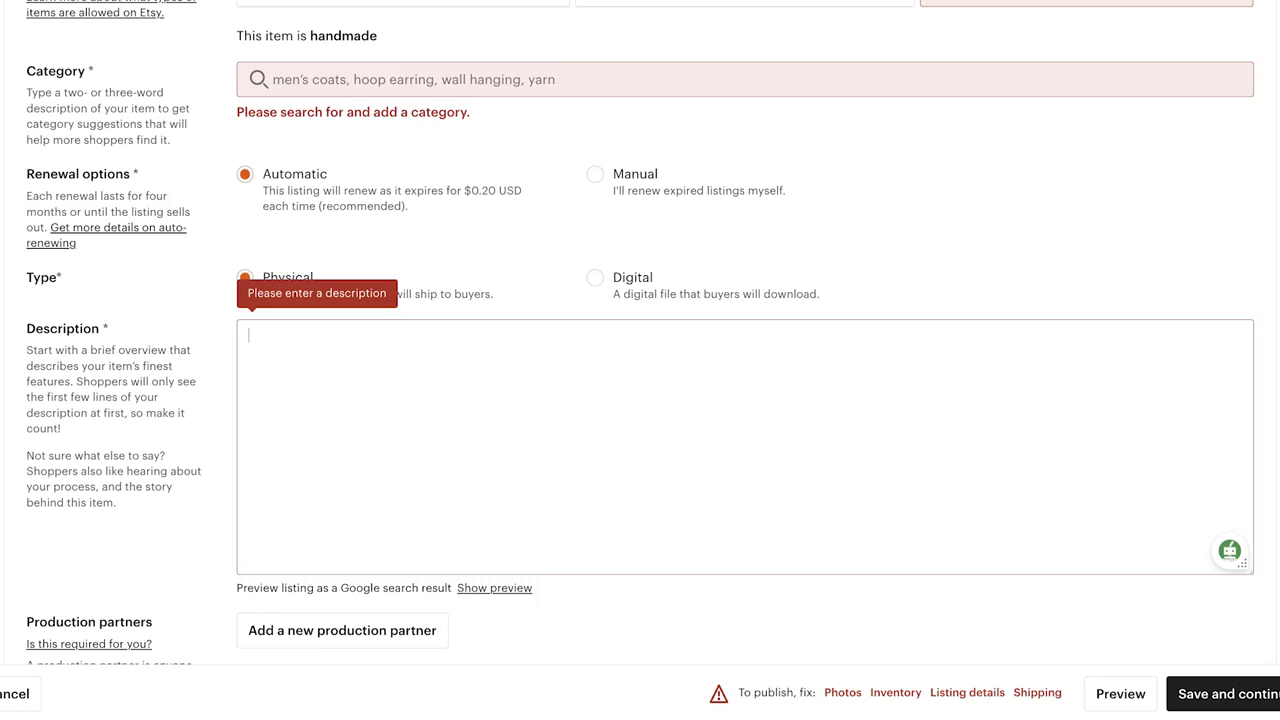
{"action": "scroll", "coordinate": [640, 447], "scroll_direction": "down", "scroll_amount": 3}
{"action": "double_click", "coordinate": [281, 207]}
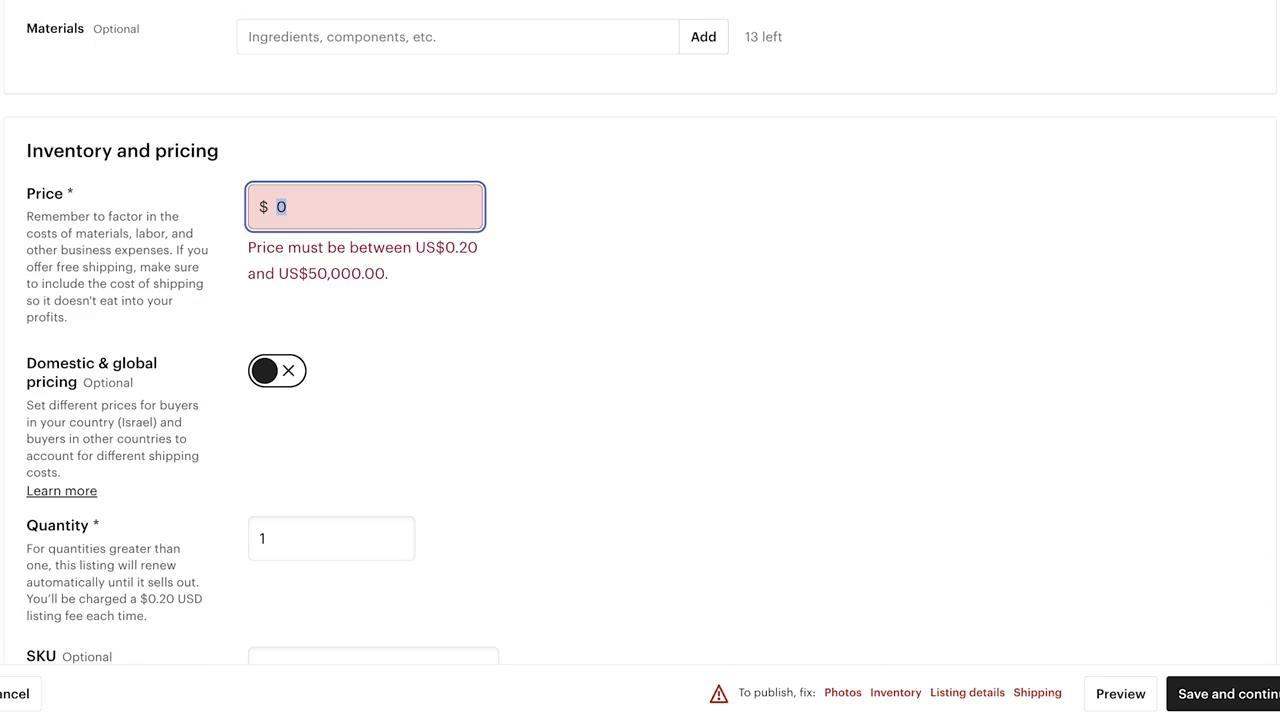
{"action": "scroll", "coordinate": [640, 360], "scroll_direction": "down", "scroll_amount": 12}
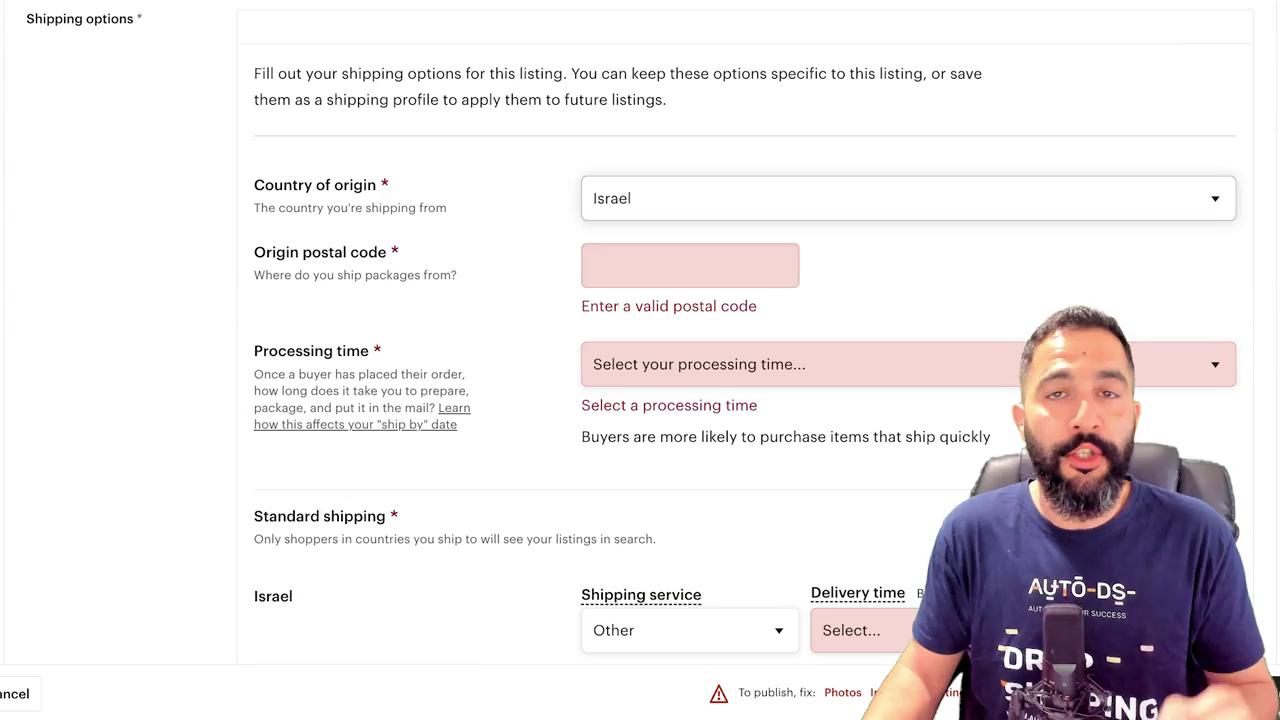
{"action": "scroll", "coordinate": [640, 360], "scroll_direction": "up", "scroll_amount": 3}
{"action": "scroll", "coordinate": [640, 360], "scroll_direction": "down", "scroll_amount": 3}
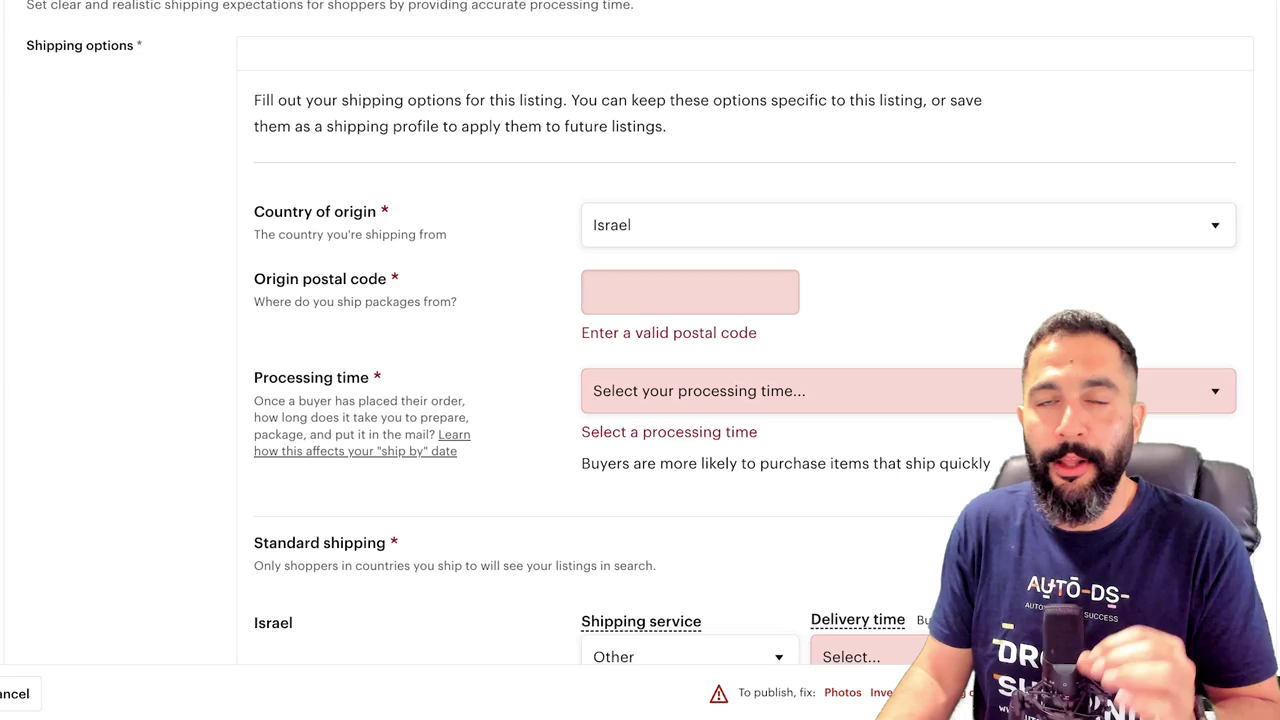
Review the shipping fields for country of origin and origin postal code, and the available processing times.
{"action": "scroll", "coordinate": [640, 360], "scroll_direction": "down", "scroll_amount": 1}
{"action": "left_click", "coordinate": [908, 178]}
{"action": "key", "text": "Escape"}
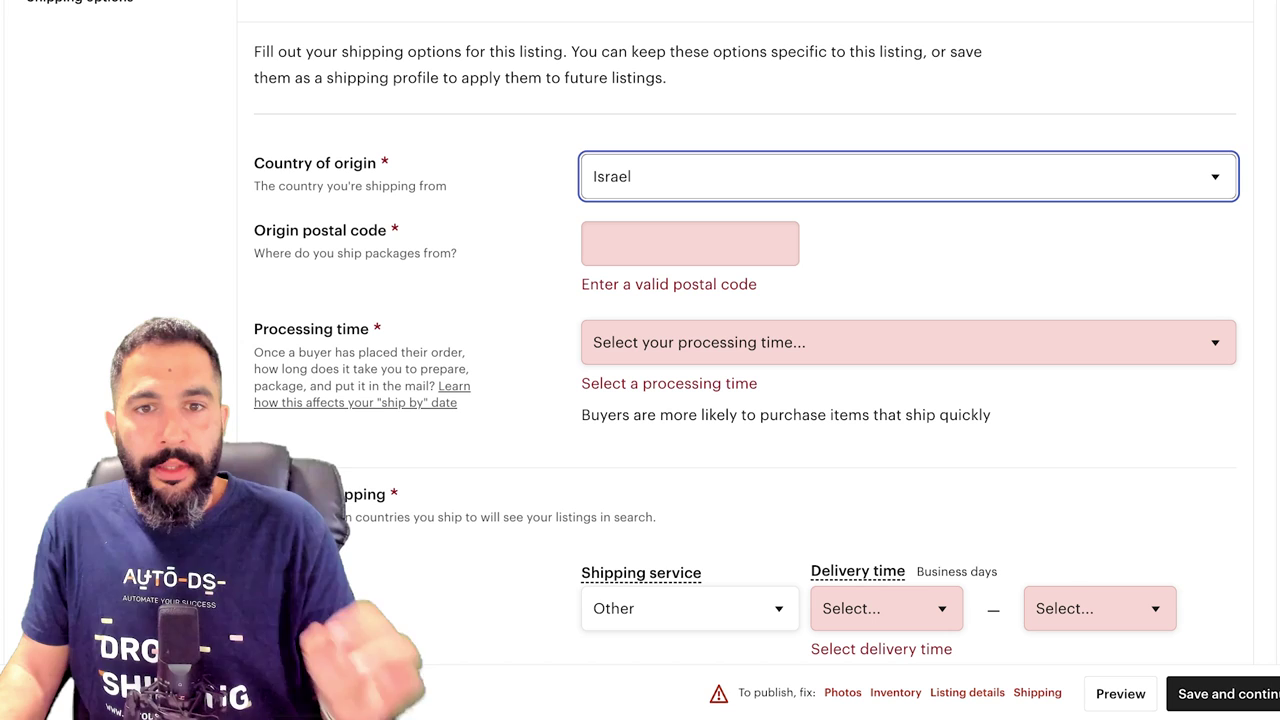
{"action": "left_click", "coordinate": [690, 244]}
{"action": "scroll", "coordinate": [745, 300], "scroll_direction": "down", "scroll_amount": 2}
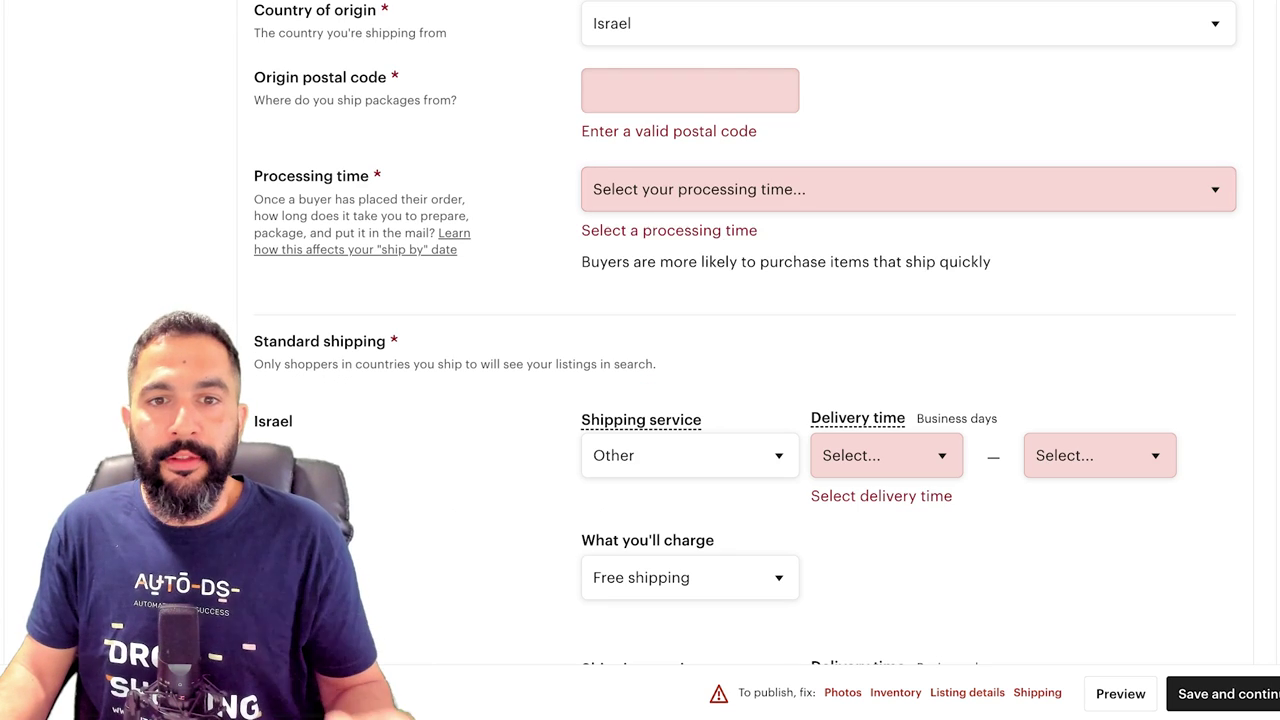
{"action": "left_click", "coordinate": [908, 190]}
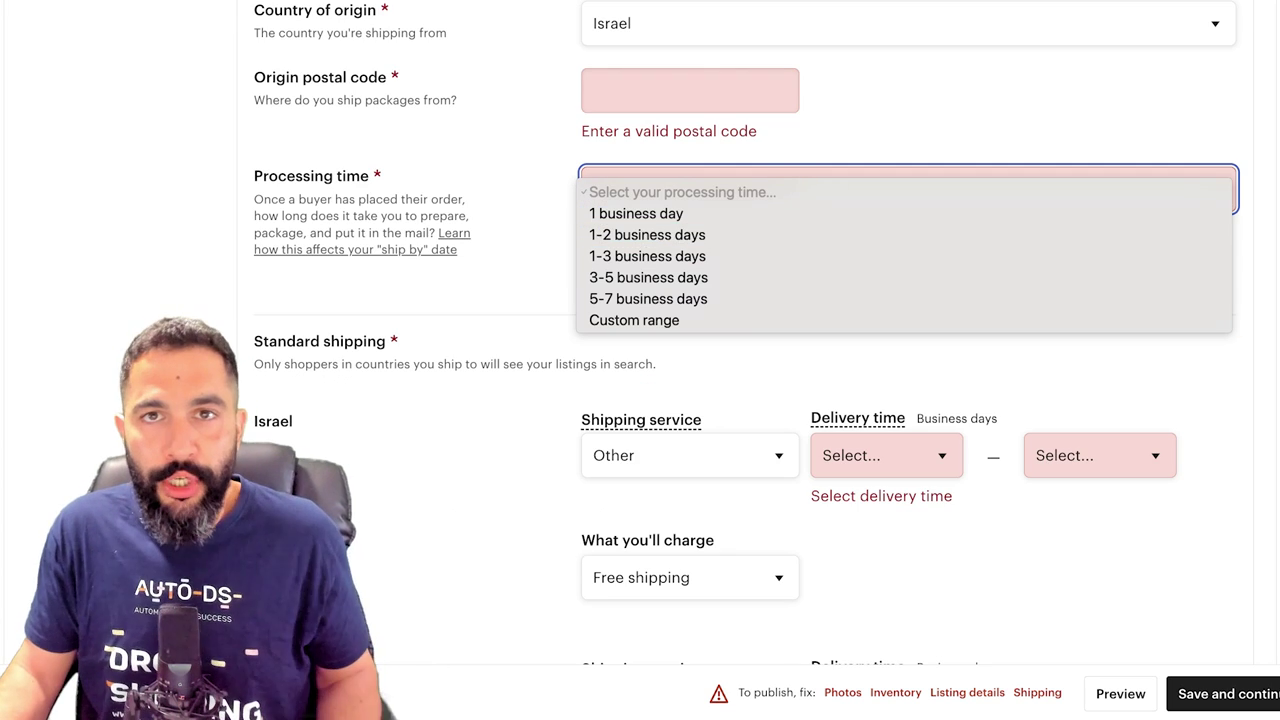
{"action": "key", "text": "Escape"}
{"action": "scroll", "coordinate": [690, 256], "scroll_direction": "down", "scroll_amount": 2}
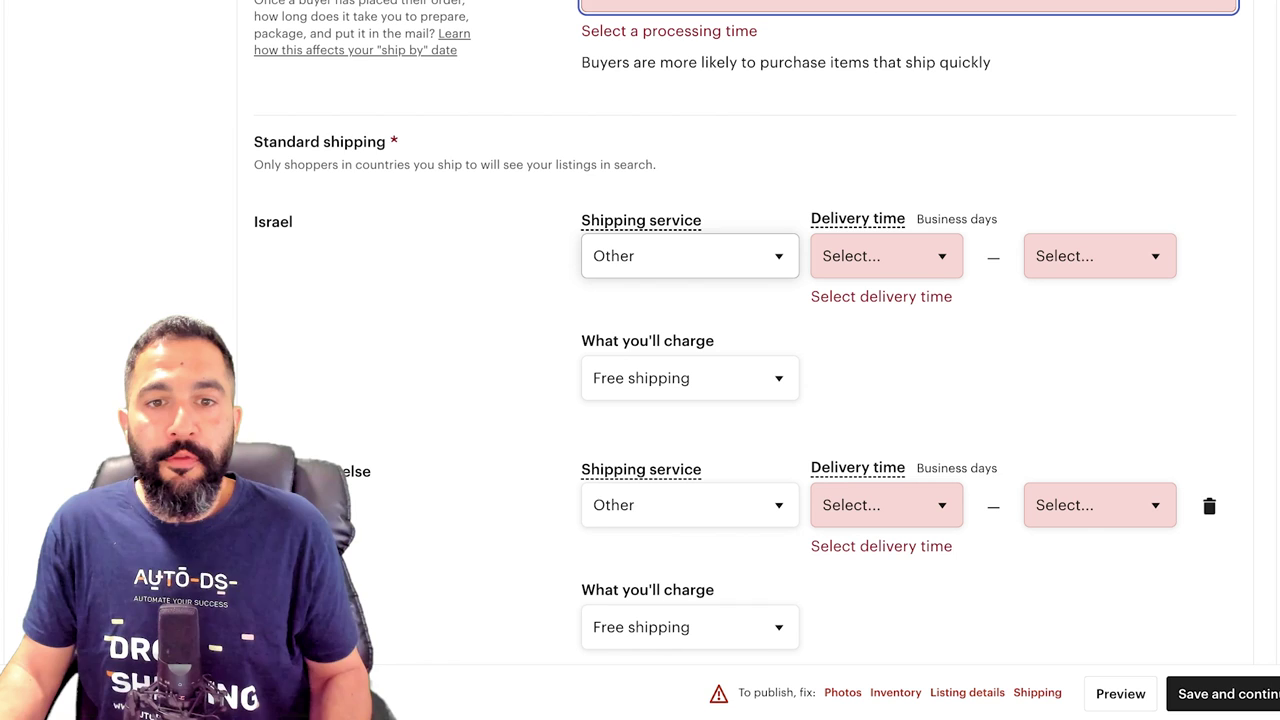
Set the minimum delivery time for standard shipping to Israel to 5 business days.
{"action": "left_click", "coordinate": [690, 255]}
{"action": "left_click", "coordinate": [886, 255]}
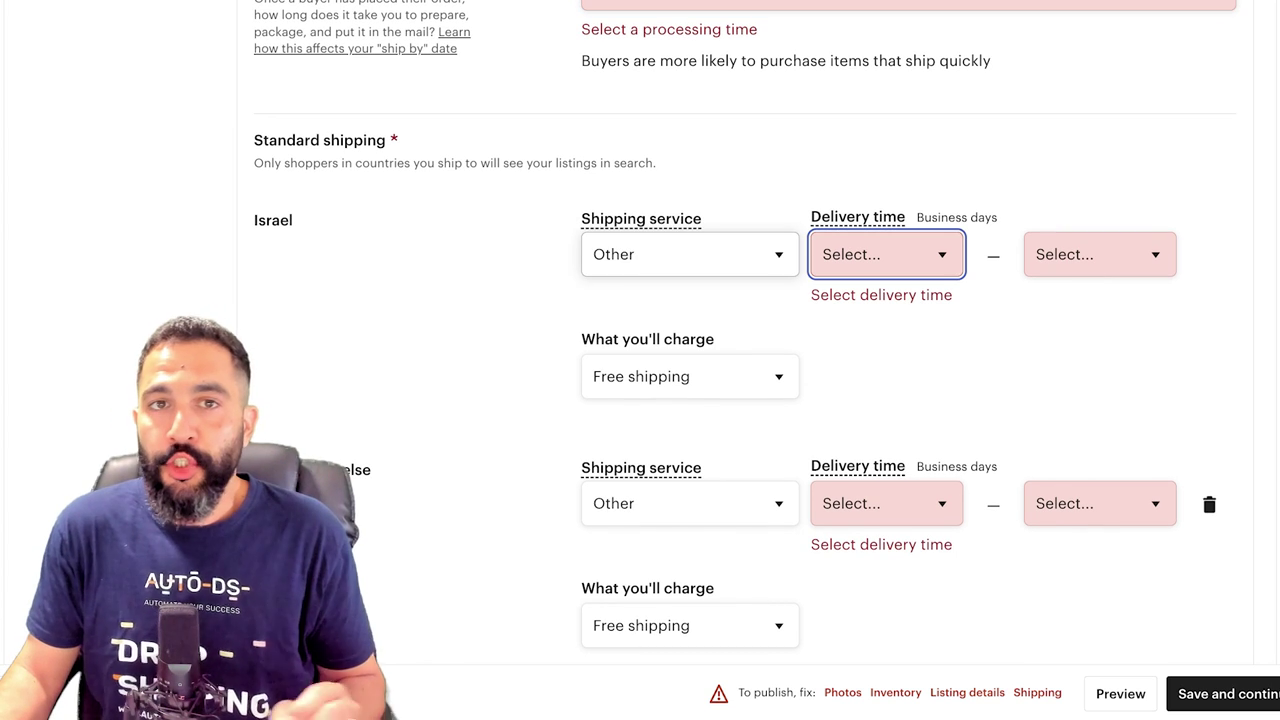
{"action": "key", "text": "space"}
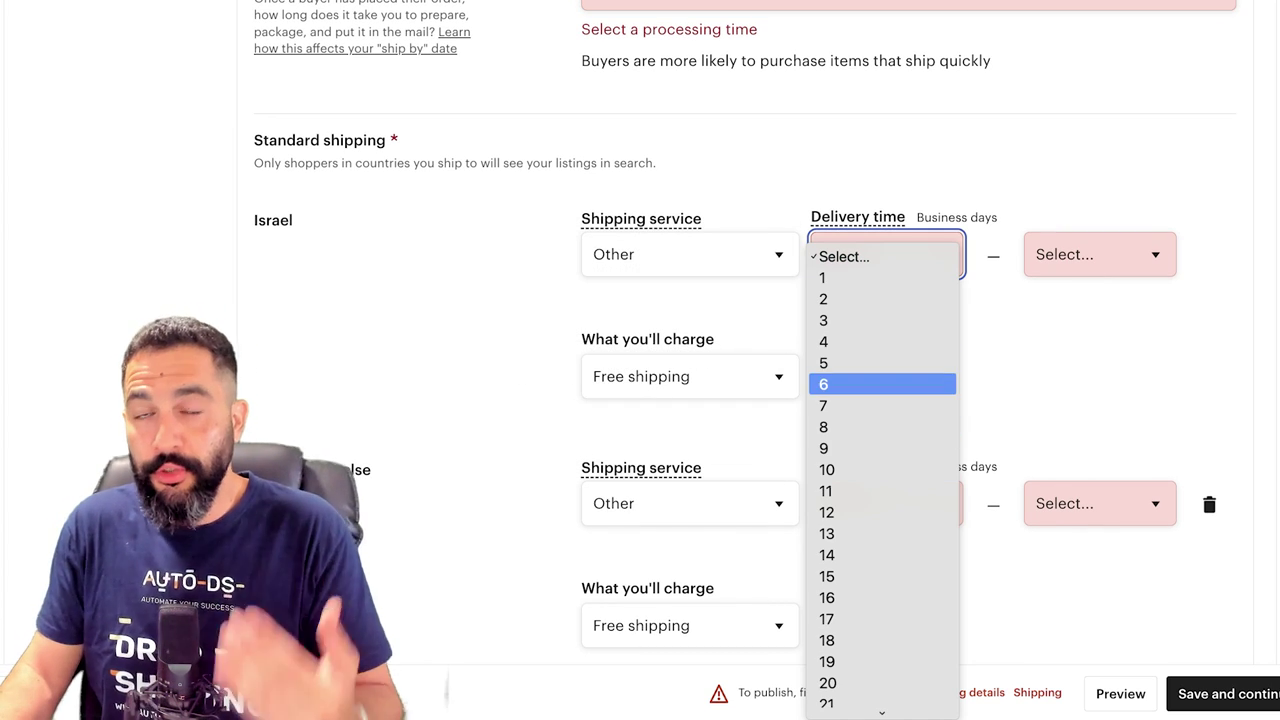
{"action": "key", "text": "Escape"}
{"action": "key", "text": "Tab"}
{"action": "left_click", "coordinate": [886, 255]}
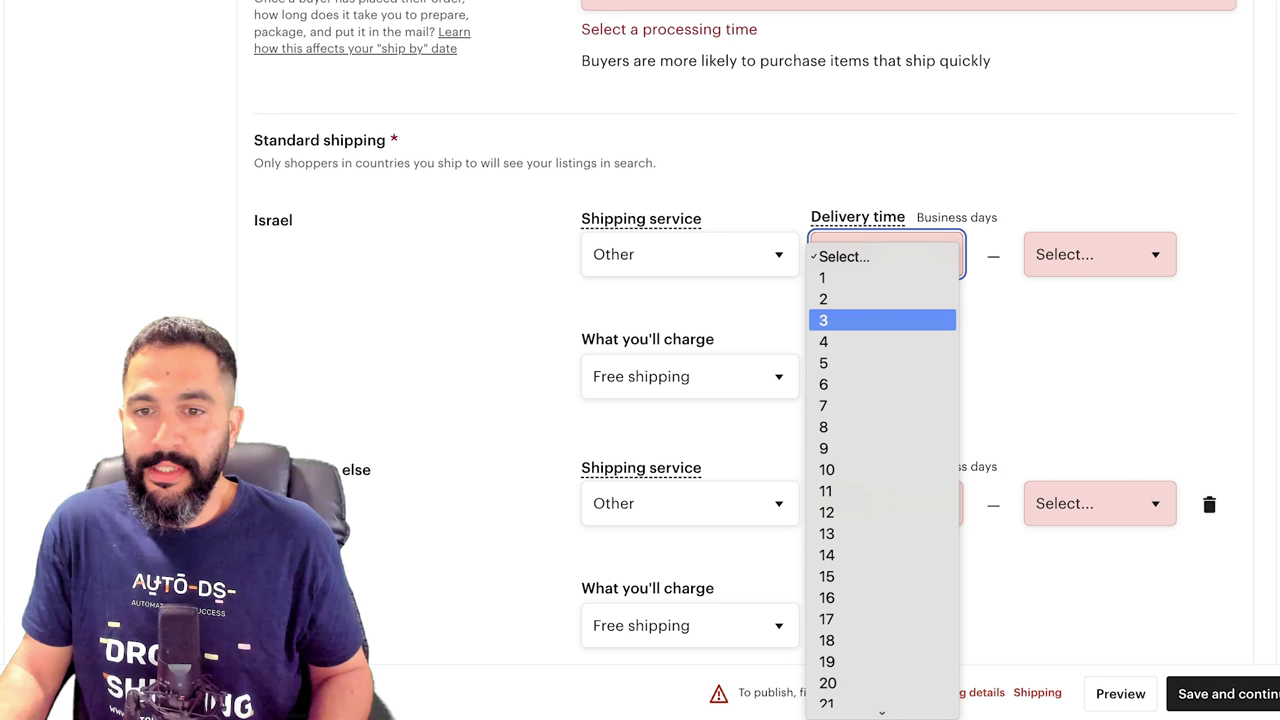
{"action": "left_click", "coordinate": [882, 363]}
Set the maximum delivery time for standard shipping to Israel to 10 business days.
{"action": "key", "text": "Tab"}
{"action": "key", "text": "space"}
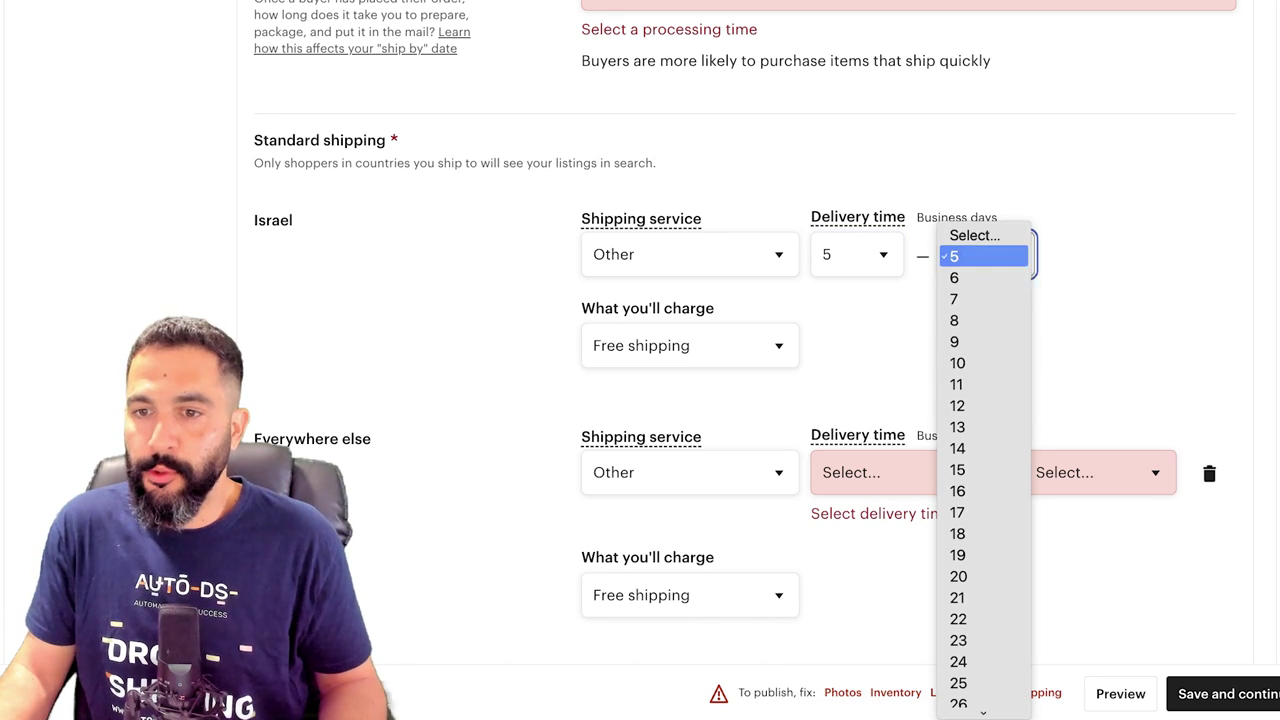
{"action": "key", "text": "Down"}
{"action": "key", "text": "Down"}
{"action": "key", "text": "Down"}
{"action": "key", "text": "Down"}
{"action": "key", "text": "Down"}
{"action": "key", "text": "Return"}
{"action": "scroll", "coordinate": [640, 360], "scroll_direction": "down", "scroll_amount": 2}
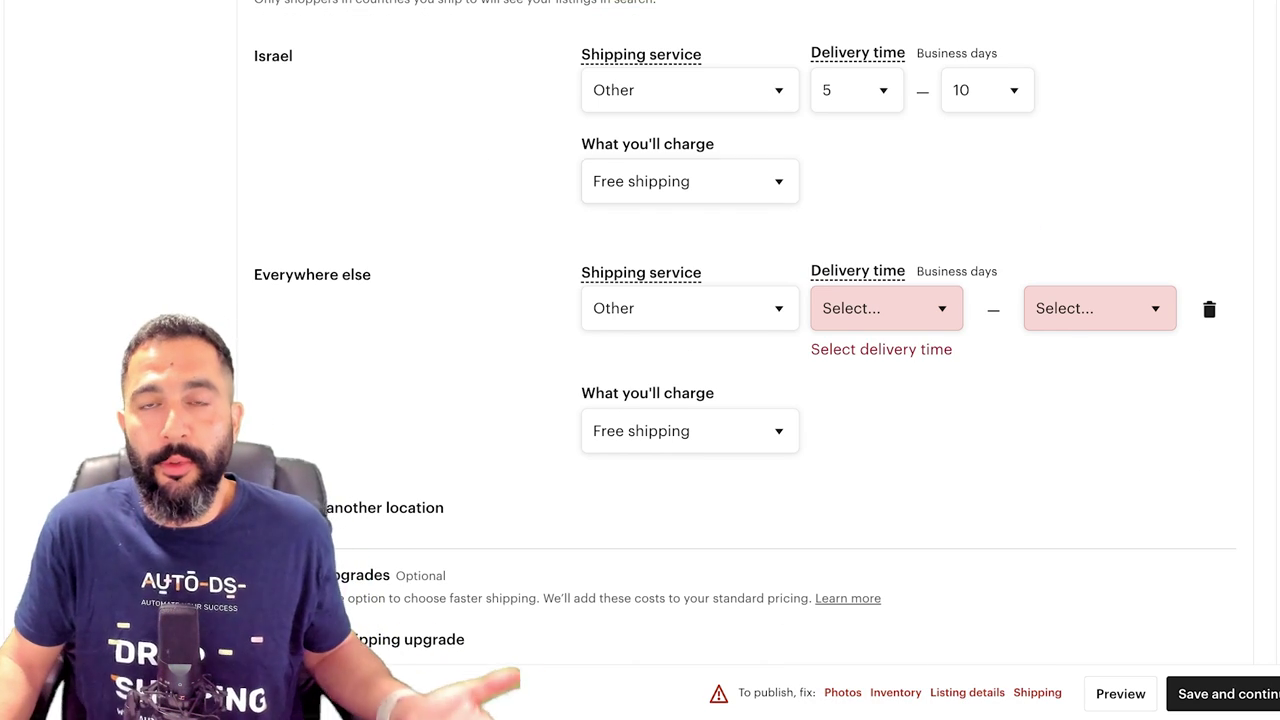
Check the charge options for shipping to Israel, keeping free shipping.
{"action": "scroll", "coordinate": [744, 330], "scroll_direction": "up", "scroll_amount": 1}
{"action": "key", "text": "Tab"}
{"action": "key", "text": "space"}
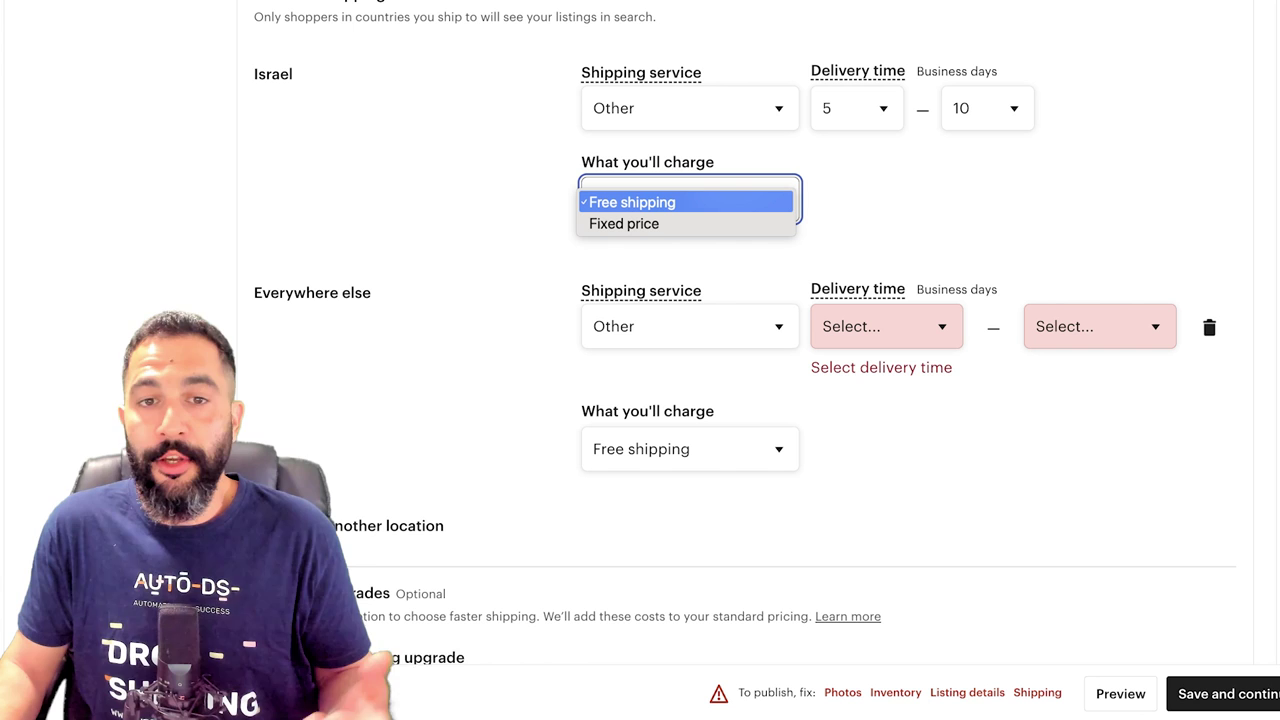
{"action": "key", "text": "Down"}
{"action": "key", "text": "Escape"}
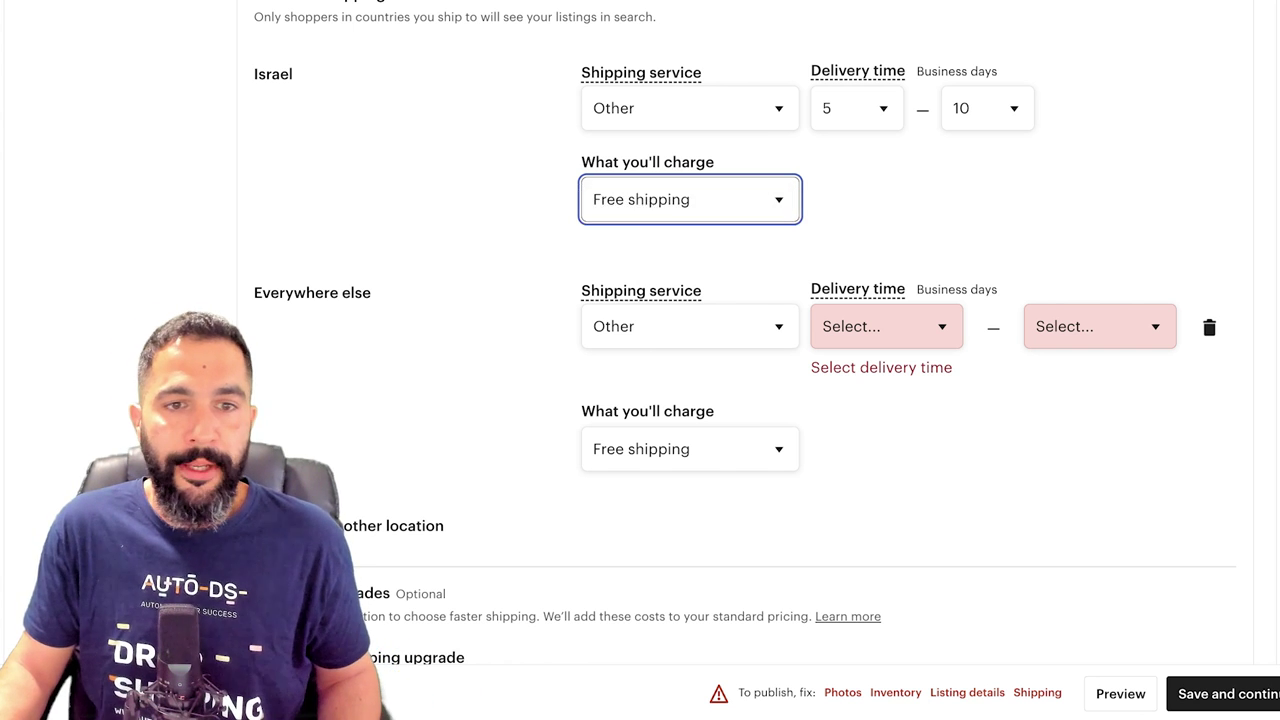
Review the standard shipping settings for Israel and compare them with those for everywhere else.
{"action": "scroll", "coordinate": [745, 360], "scroll_direction": "up", "scroll_amount": 2}
{"action": "left_click_drag", "start_coordinate": [572, 247], "coordinate": [1040, 342]}
{"action": "left_click", "coordinate": [1040, 345]}
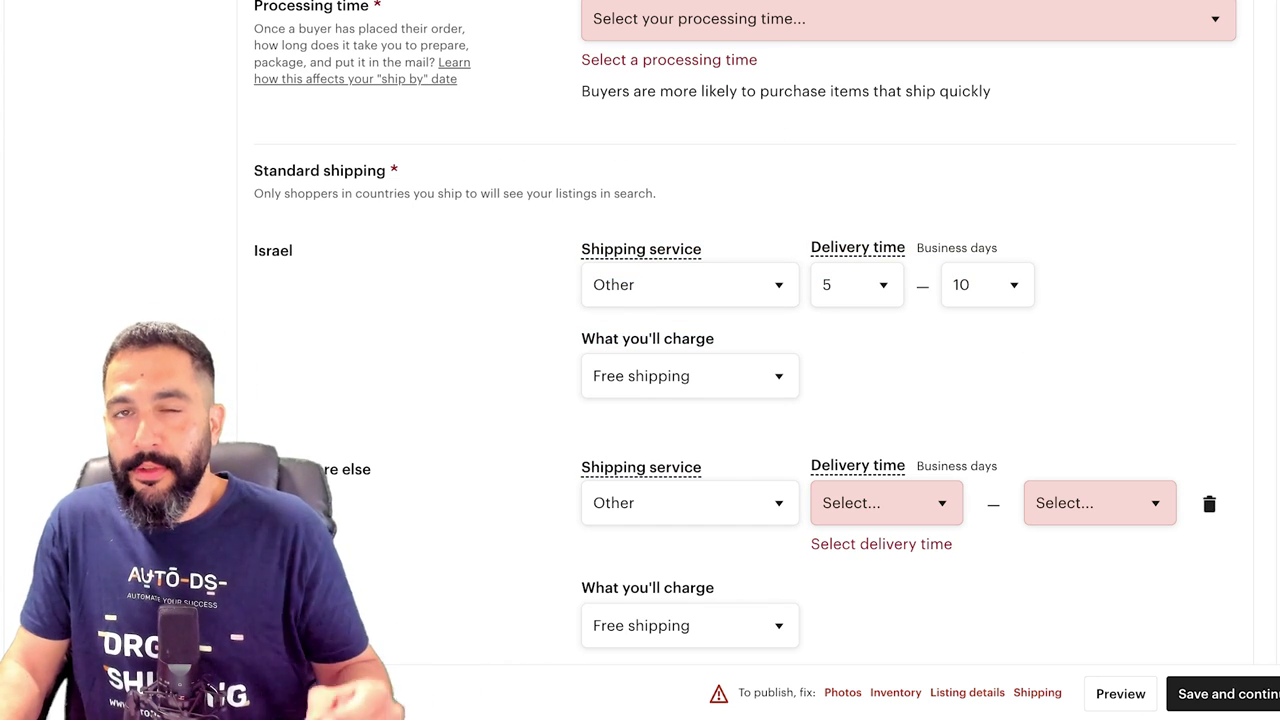
{"action": "left_click_drag", "start_coordinate": [573, 247], "coordinate": [1040, 342]}
{"action": "scroll", "coordinate": [1040, 342], "scroll_direction": "down", "scroll_amount": 2}
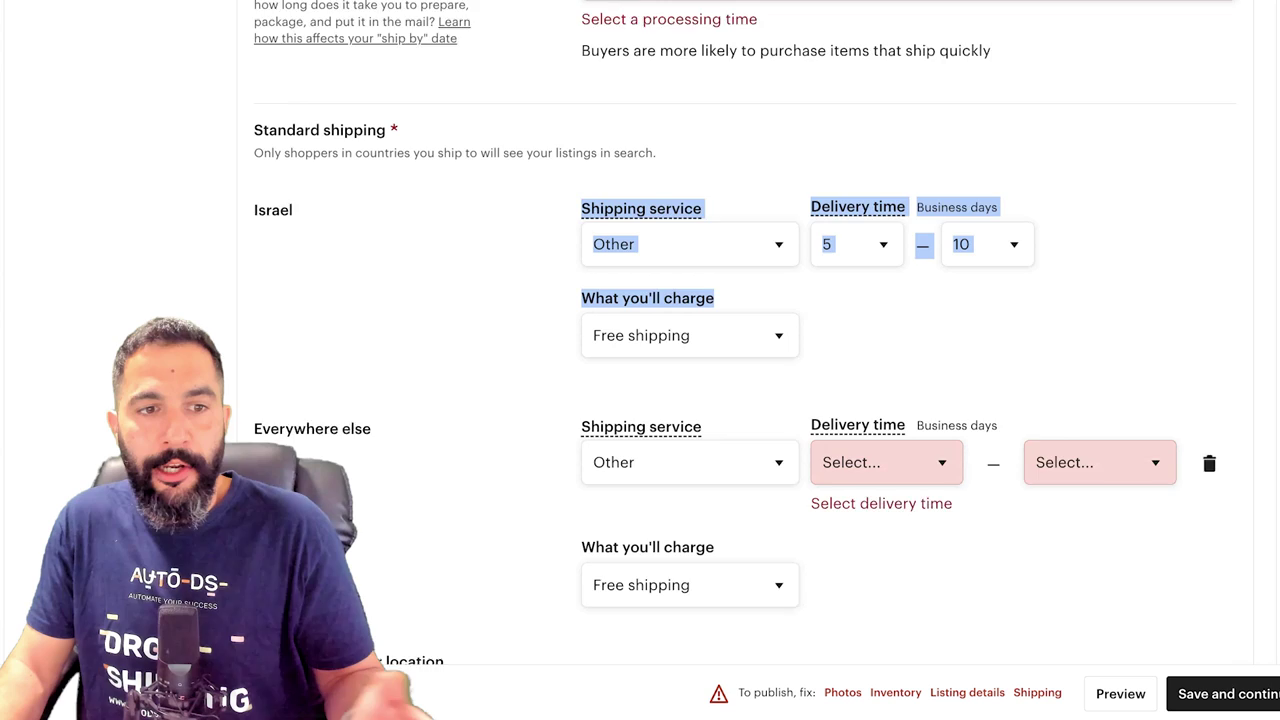
{"action": "left_click", "coordinate": [1040, 262]}
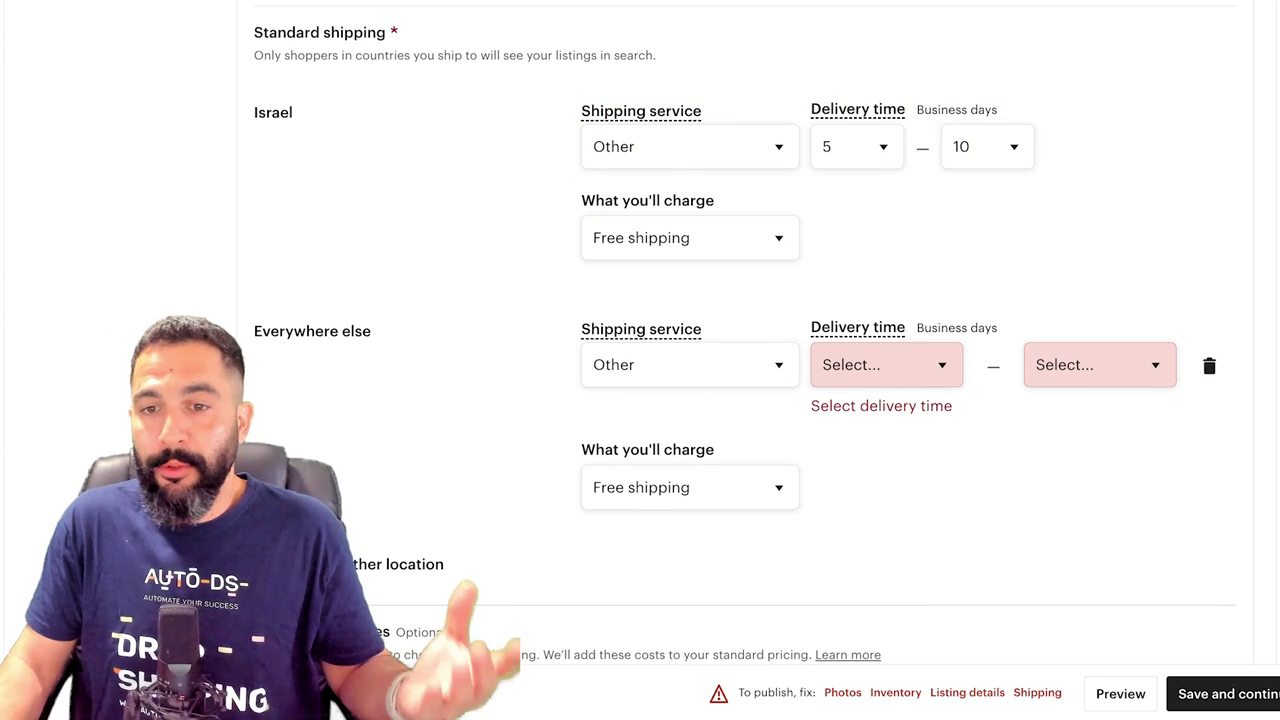
{"action": "left_click_drag", "start_coordinate": [574, 322], "coordinate": [1040, 456]}
{"action": "left_click", "coordinate": [1040, 456]}
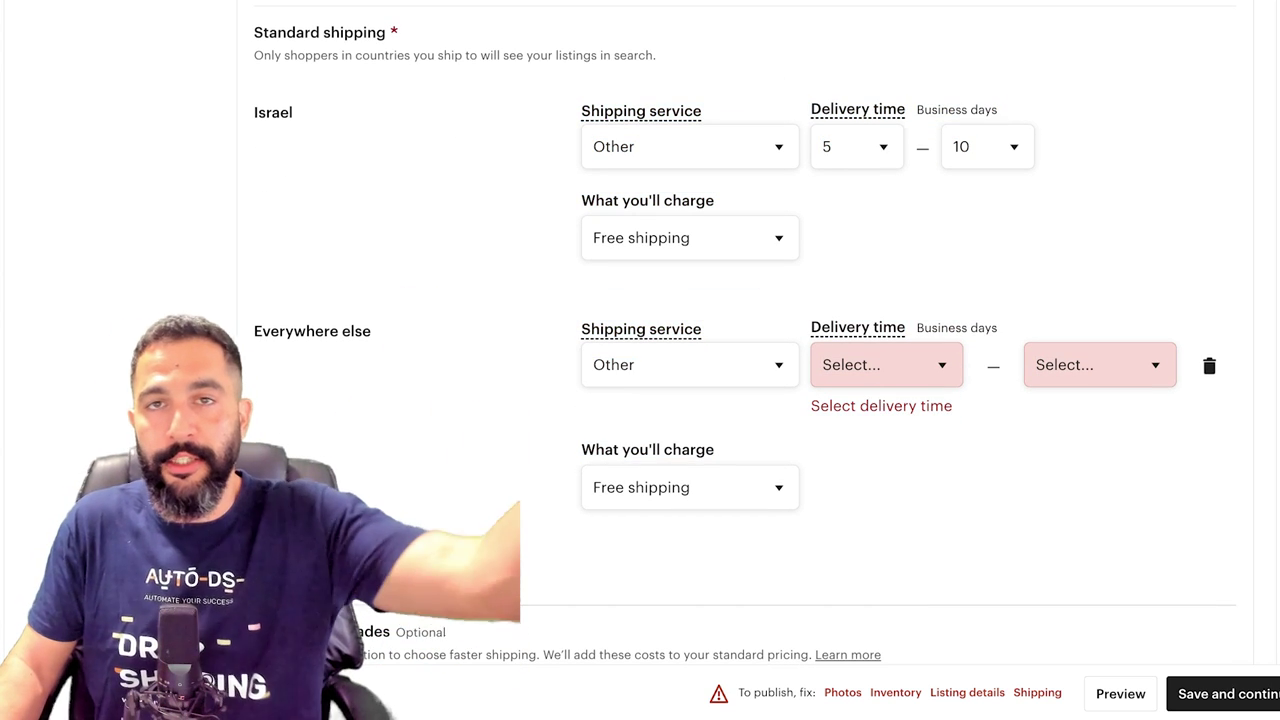
Examine the service, delivery time and charge fields for everywhere else, continuing to the shipping upgrades and shipping profile options.
{"action": "left_click", "coordinate": [690, 365]}
{"action": "left_click", "coordinate": [886, 365]}
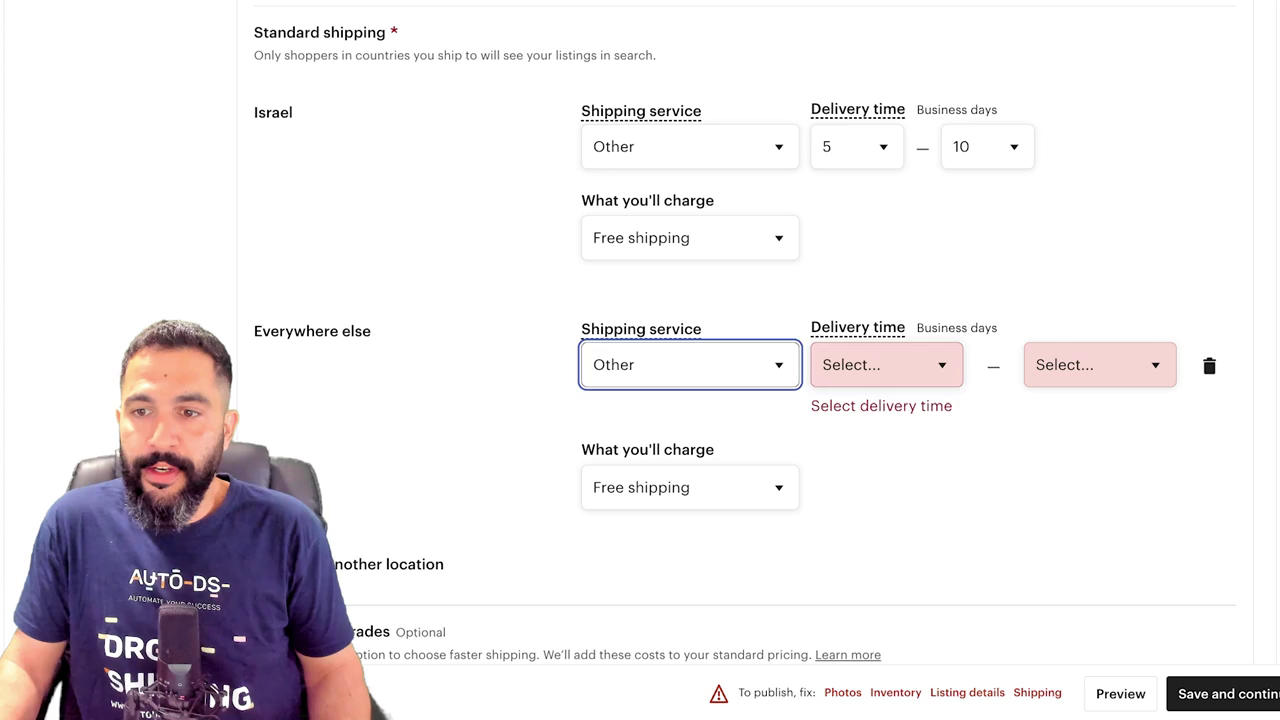
{"action": "left_click", "coordinate": [886, 365]}
{"action": "left_click", "coordinate": [886, 365]}
{"action": "left_click", "coordinate": [886, 365]}
{"action": "left_click", "coordinate": [886, 365]}
{"action": "scroll", "coordinate": [886, 365], "scroll_direction": "down", "scroll_amount": 3}
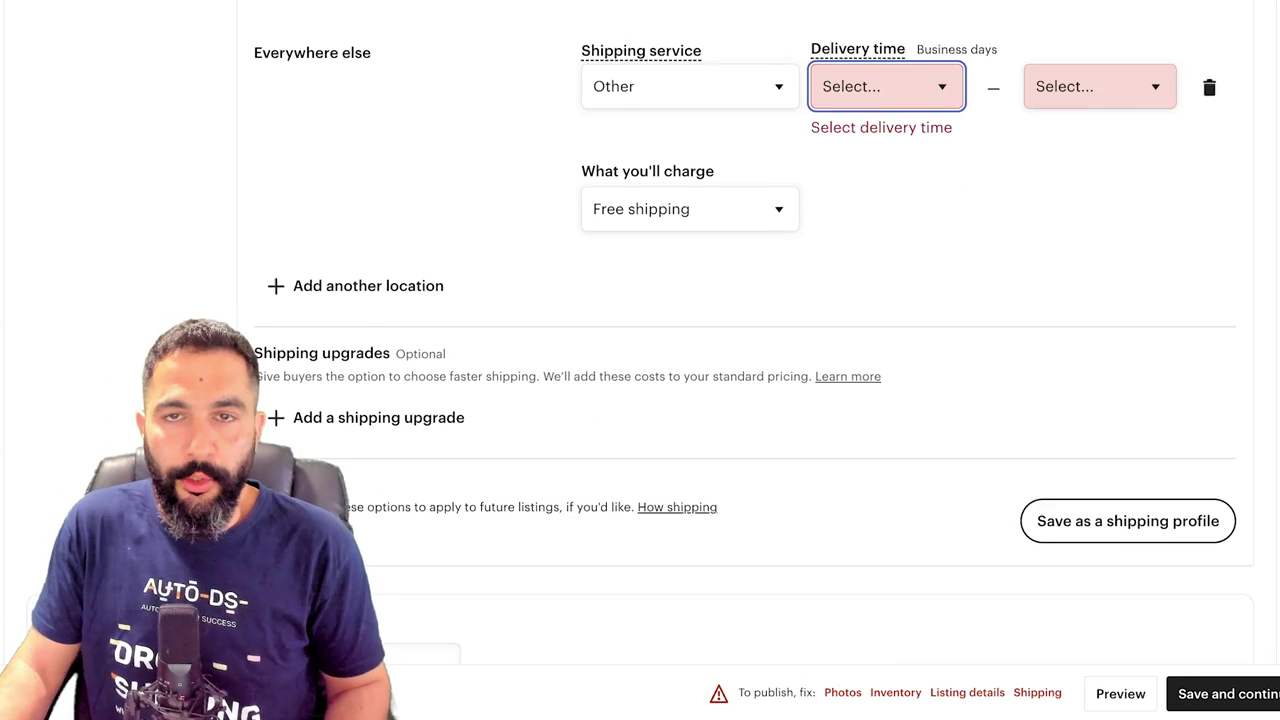
{"action": "left_click", "coordinate": [640, 163]}
{"action": "left_click", "coordinate": [1126, 474]}
{"action": "scroll", "coordinate": [1126, 474], "scroll_direction": "up", "scroll_amount": 1}
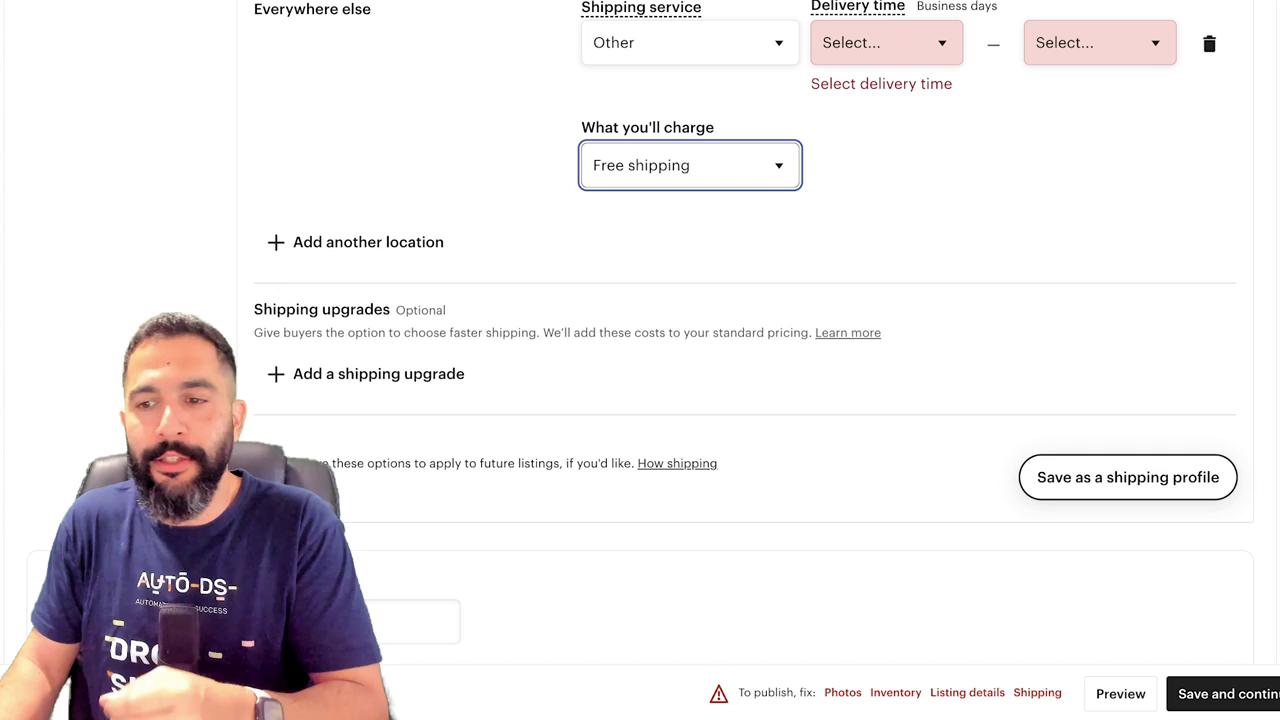
Read the shipping price preview and the simple and custom policy choices for returns and exchanges.
{"action": "scroll", "coordinate": [640, 300], "scroll_direction": "down", "scroll_amount": 3}
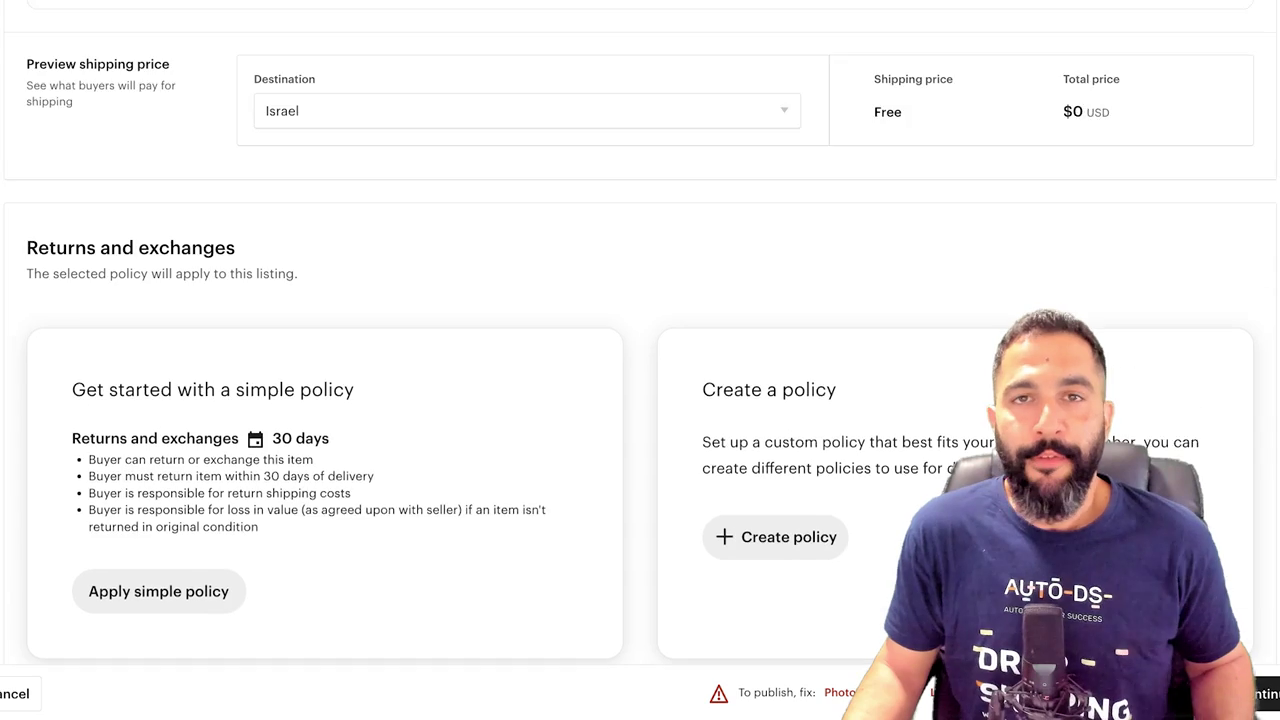
{"action": "scroll", "coordinate": [640, 340], "scroll_direction": "up", "scroll_amount": 1}
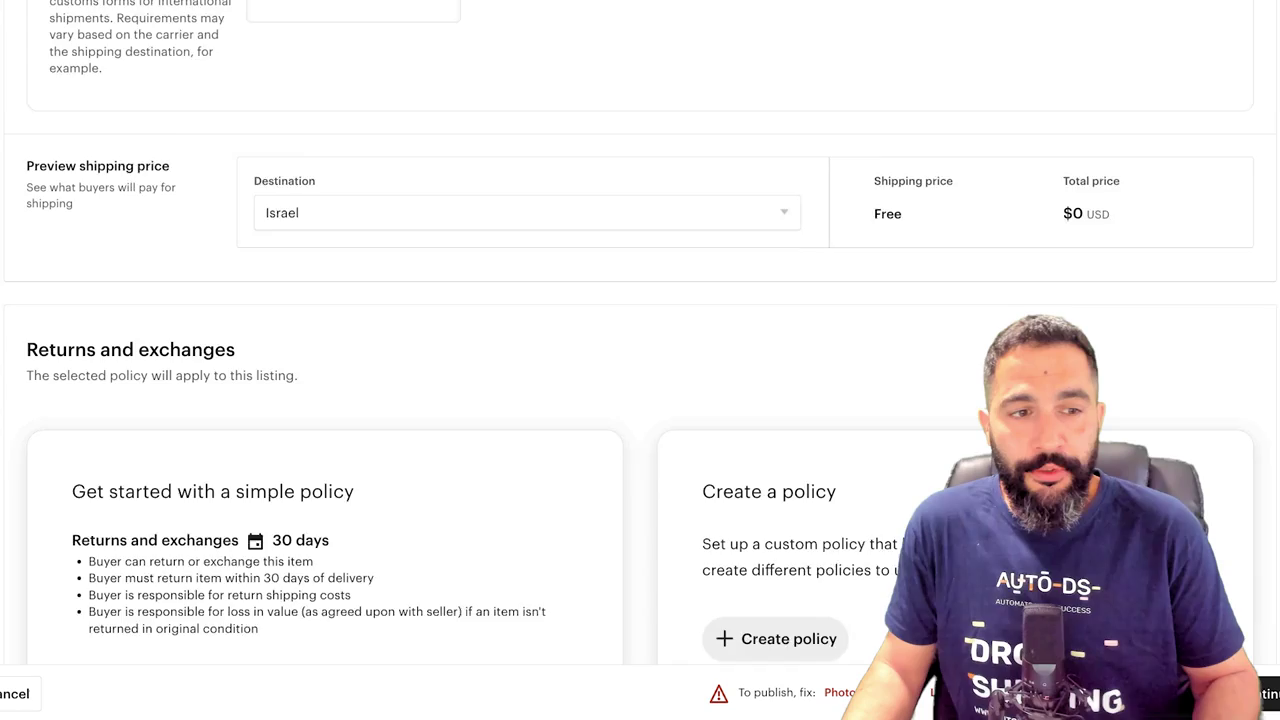
{"action": "scroll", "coordinate": [640, 340], "scroll_direction": "down", "scroll_amount": 2}
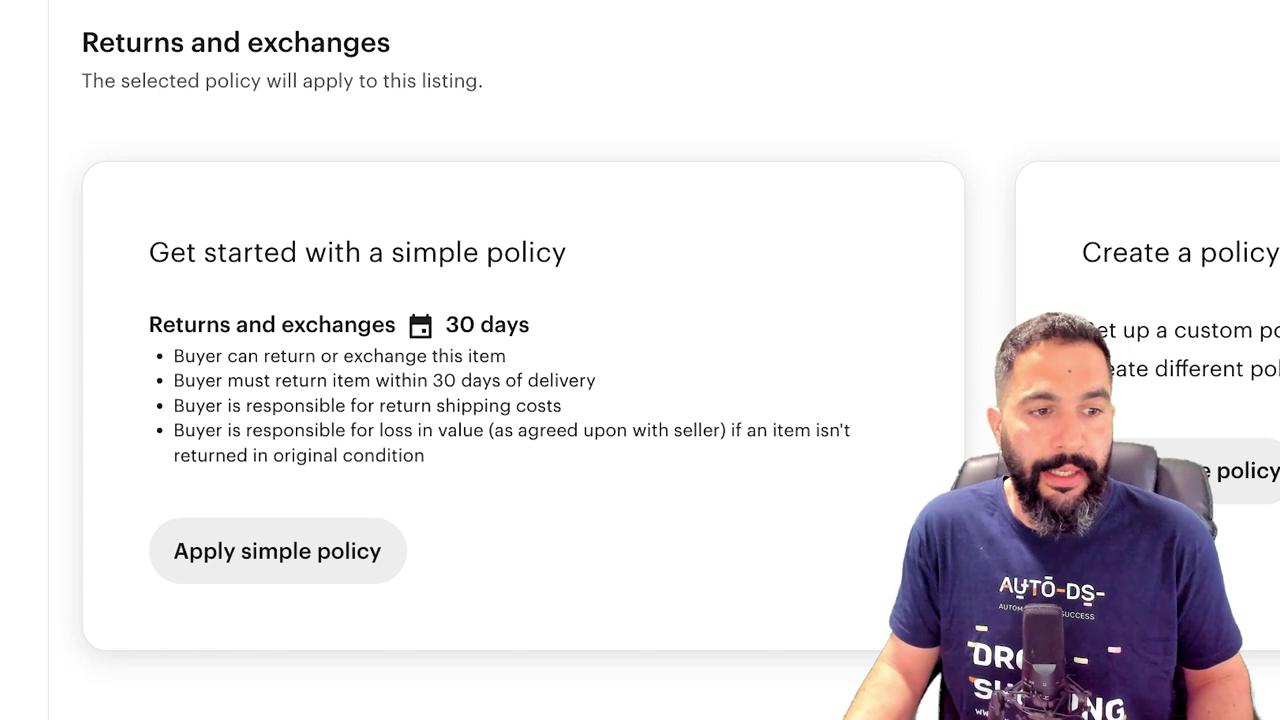
{"action": "left_click_drag", "start_coordinate": [428, 457], "coordinate": [228, 407]}
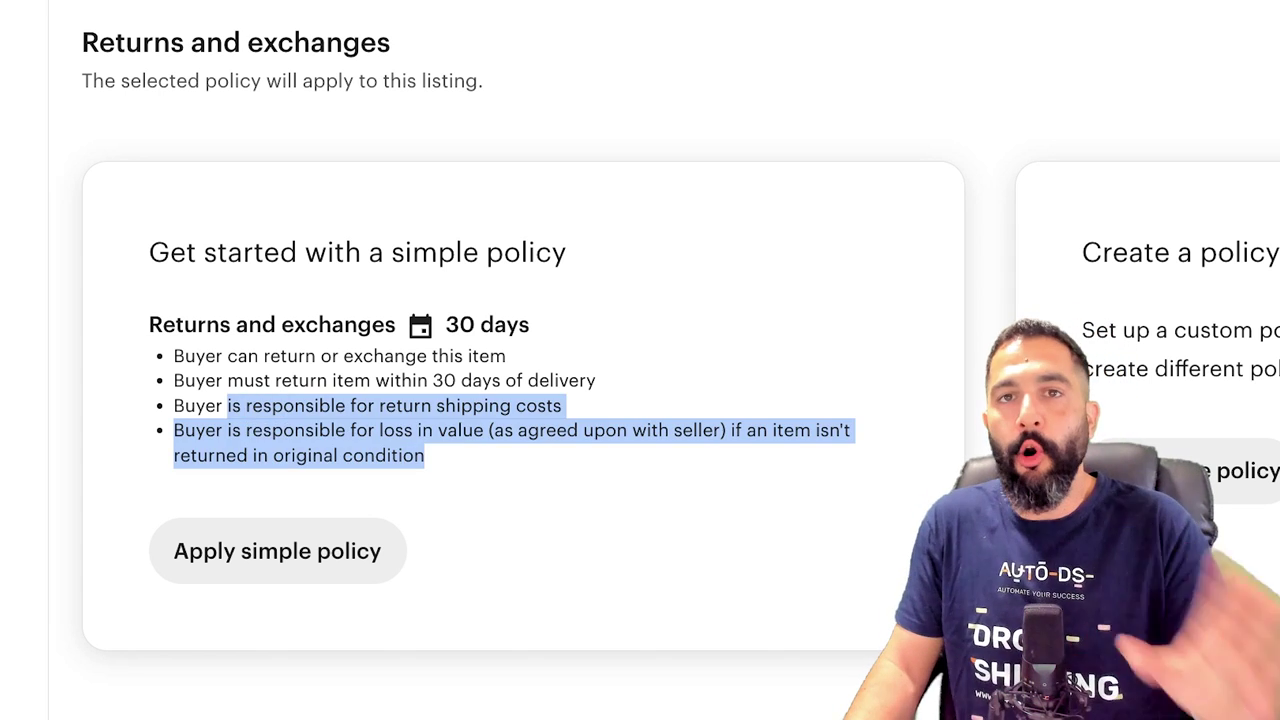
{"action": "left_click", "coordinate": [231, 407]}
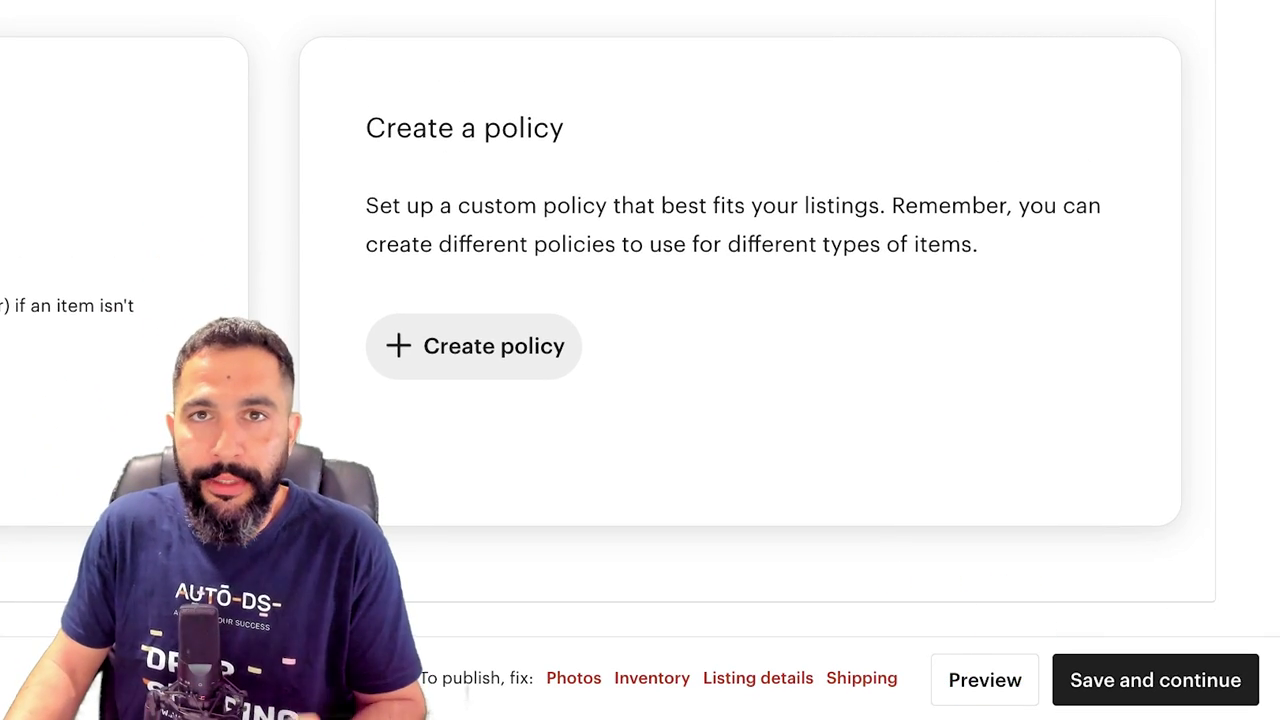
{"action": "scroll", "coordinate": [640, 340], "scroll_direction": "up", "scroll_amount": 3}
{"action": "scroll", "coordinate": [640, 340], "scroll_direction": "down", "scroll_amount": 3}
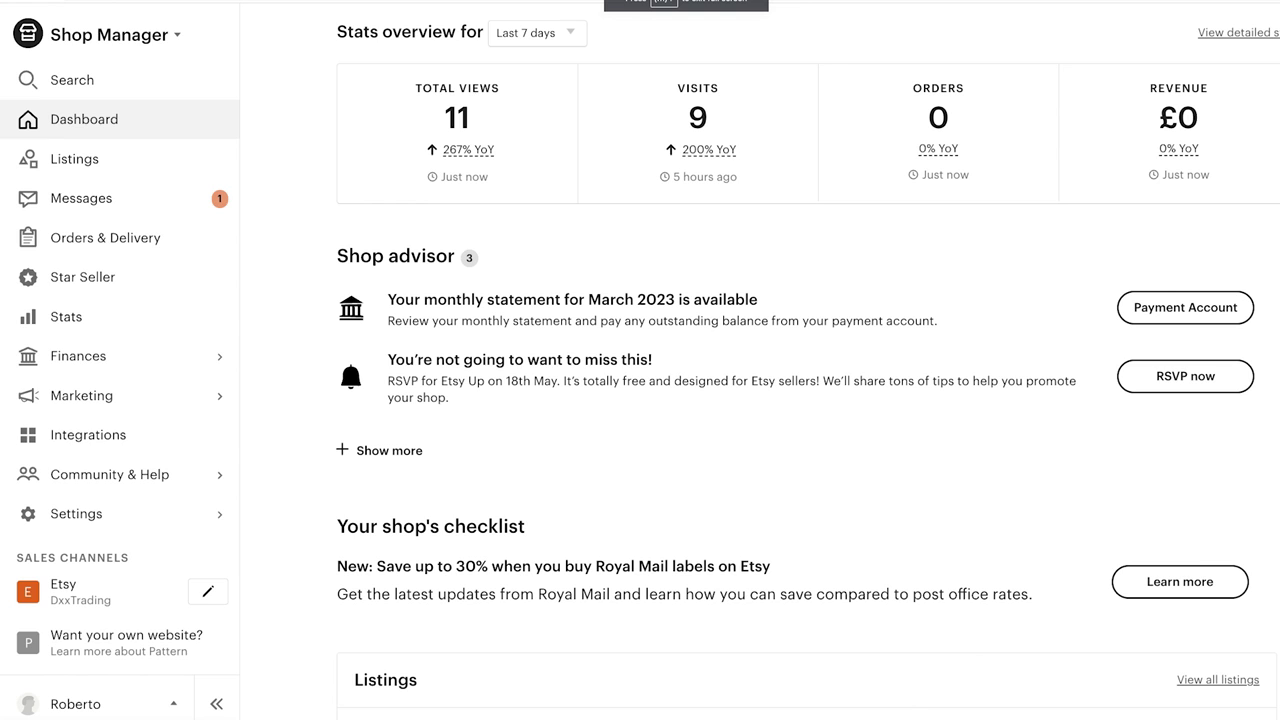
Look over the Shop Manager dashboard, from the stats overview through the shop advisor and checklist to the listings.
{"action": "scroll", "coordinate": [120, 170], "scroll_direction": "down", "scroll_amount": 1}
{"action": "scroll", "coordinate": [120, 255], "scroll_direction": "down", "scroll_amount": 1}
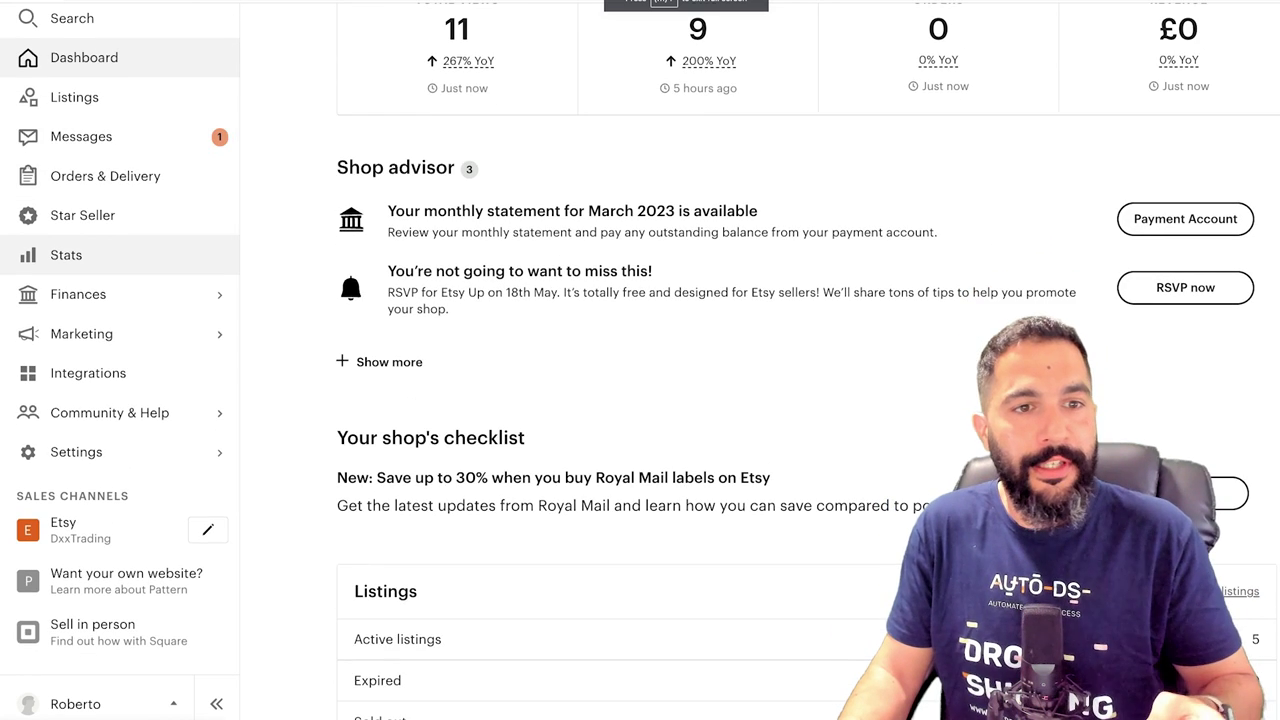
{"action": "scroll", "coordinate": [760, 400], "scroll_direction": "down", "scroll_amount": 2}
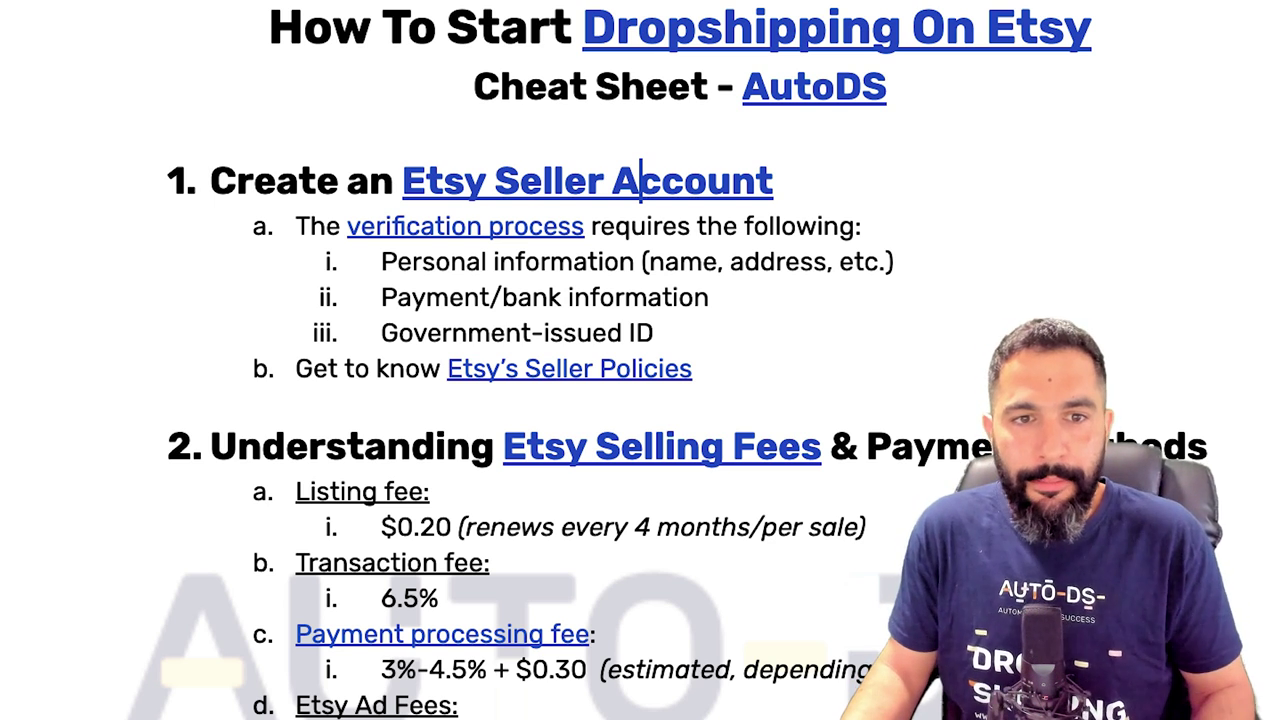
Open the verification process article from the cheat sheet and read the details required to enroll as an individual or sole proprietorship.
{"action": "left_click", "coordinate": [530, 227]}
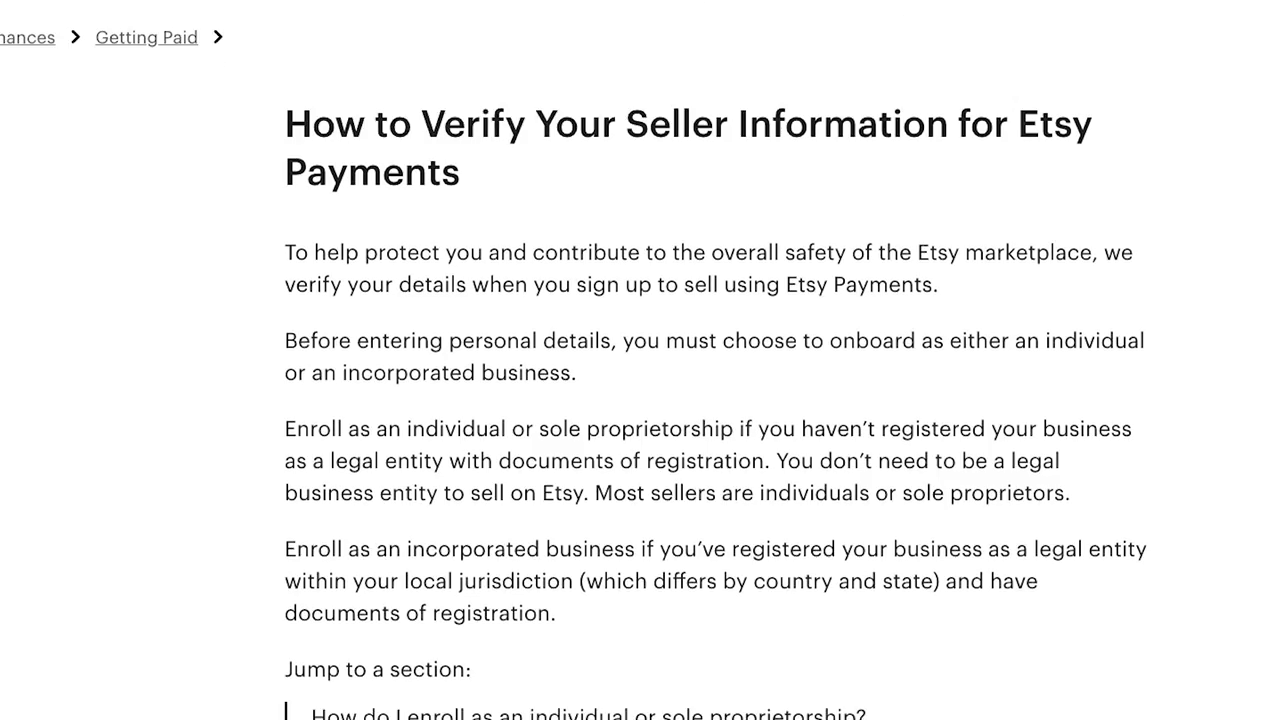
{"action": "scroll", "coordinate": [640, 400], "scroll_direction": "down", "scroll_amount": 5}
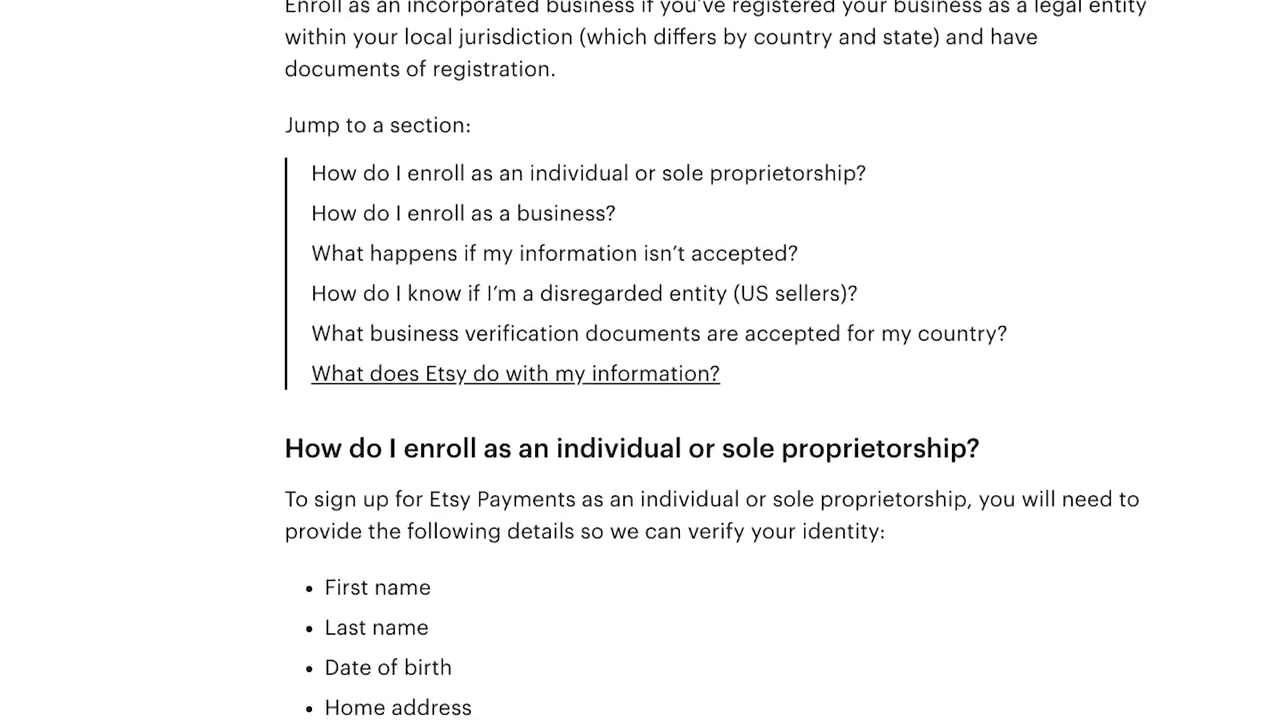
{"action": "scroll", "coordinate": [640, 400], "scroll_direction": "down", "scroll_amount": 3}
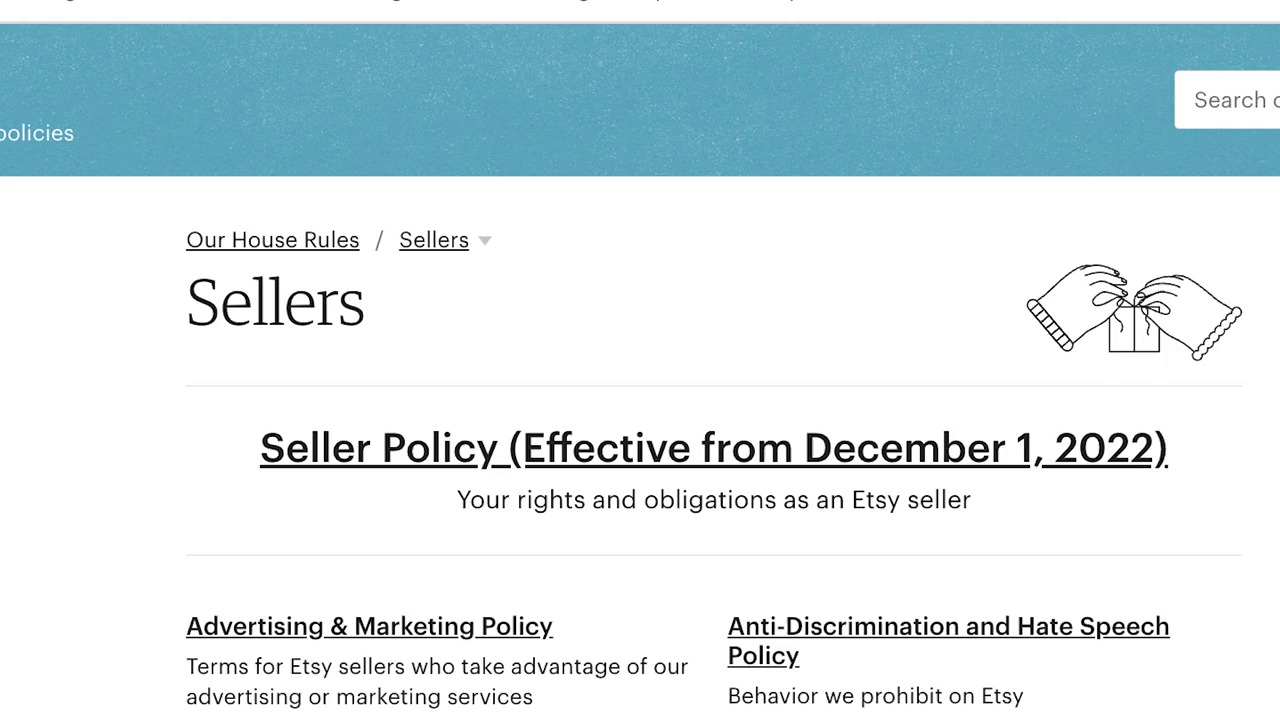
Browse the policies listed for sellers in Etsy's House Rules.
{"action": "scroll", "coordinate": [640, 360], "scroll_direction": "down", "scroll_amount": 3}
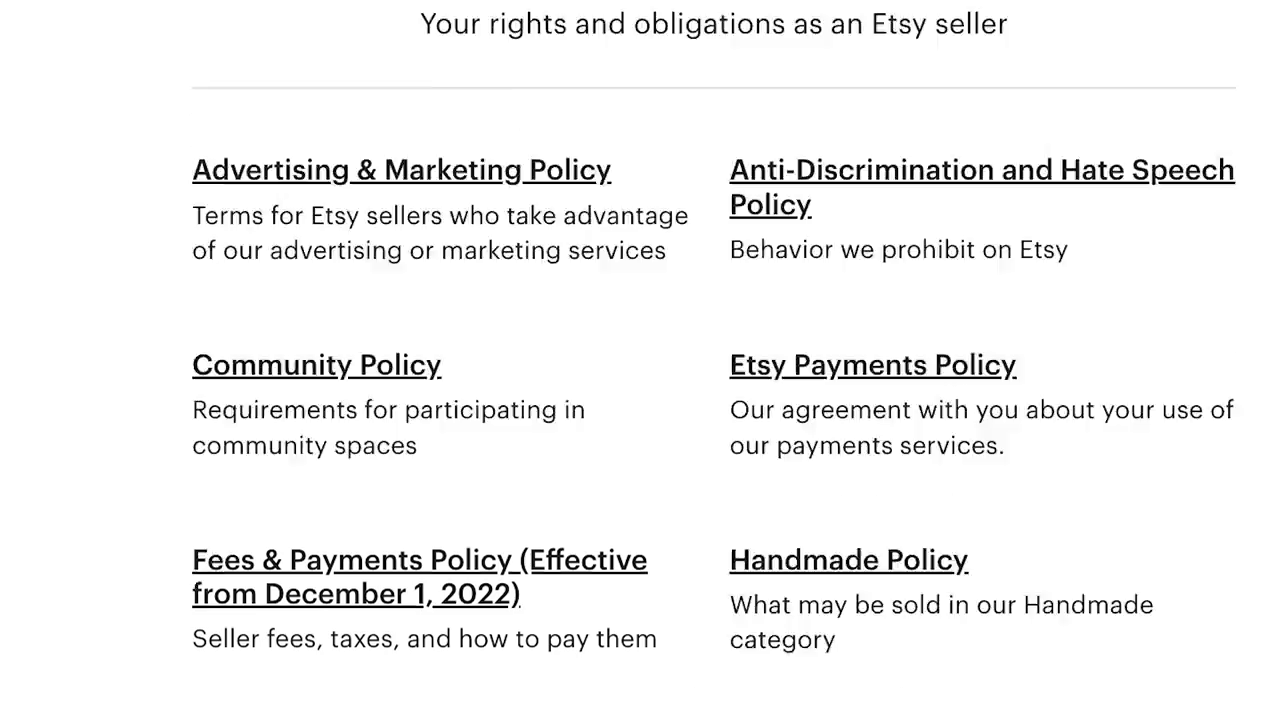
{"action": "scroll", "coordinate": [640, 360], "scroll_direction": "up", "scroll_amount": 5}
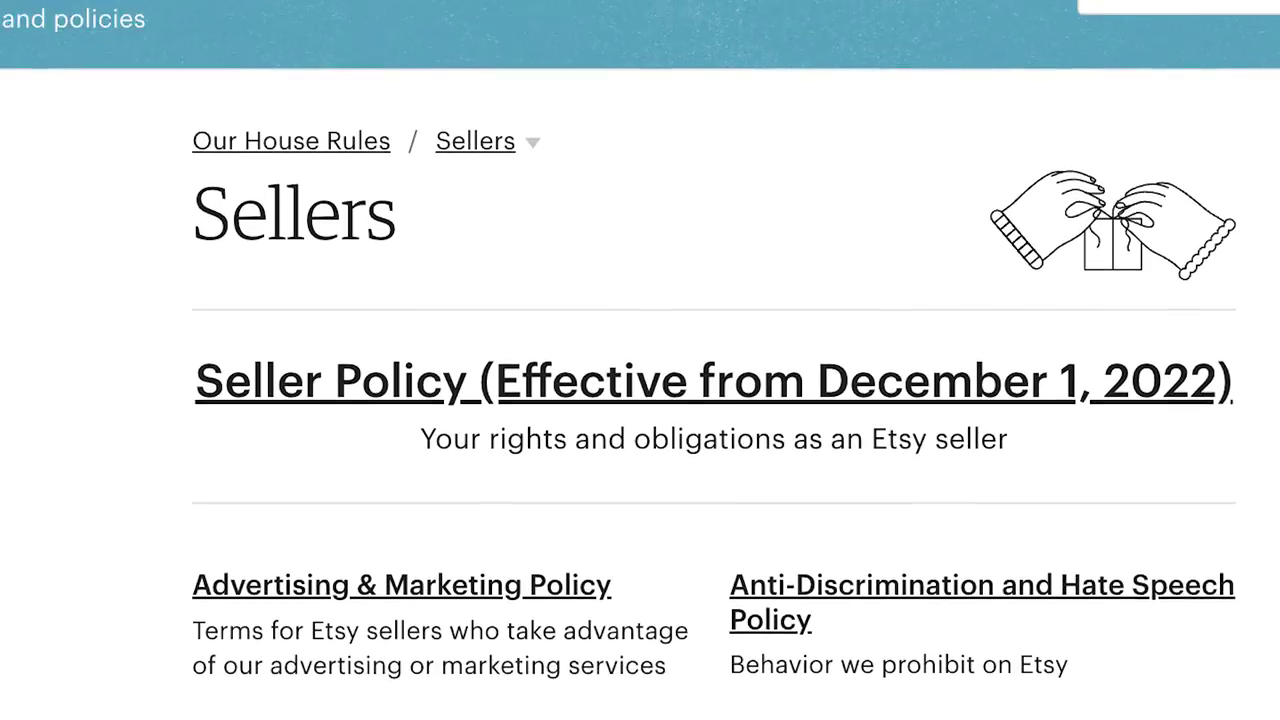
{"action": "scroll", "coordinate": [640, 360], "scroll_direction": "down", "scroll_amount": 2}
{"action": "scroll", "coordinate": [640, 360], "scroll_direction": "down", "scroll_amount": 3}
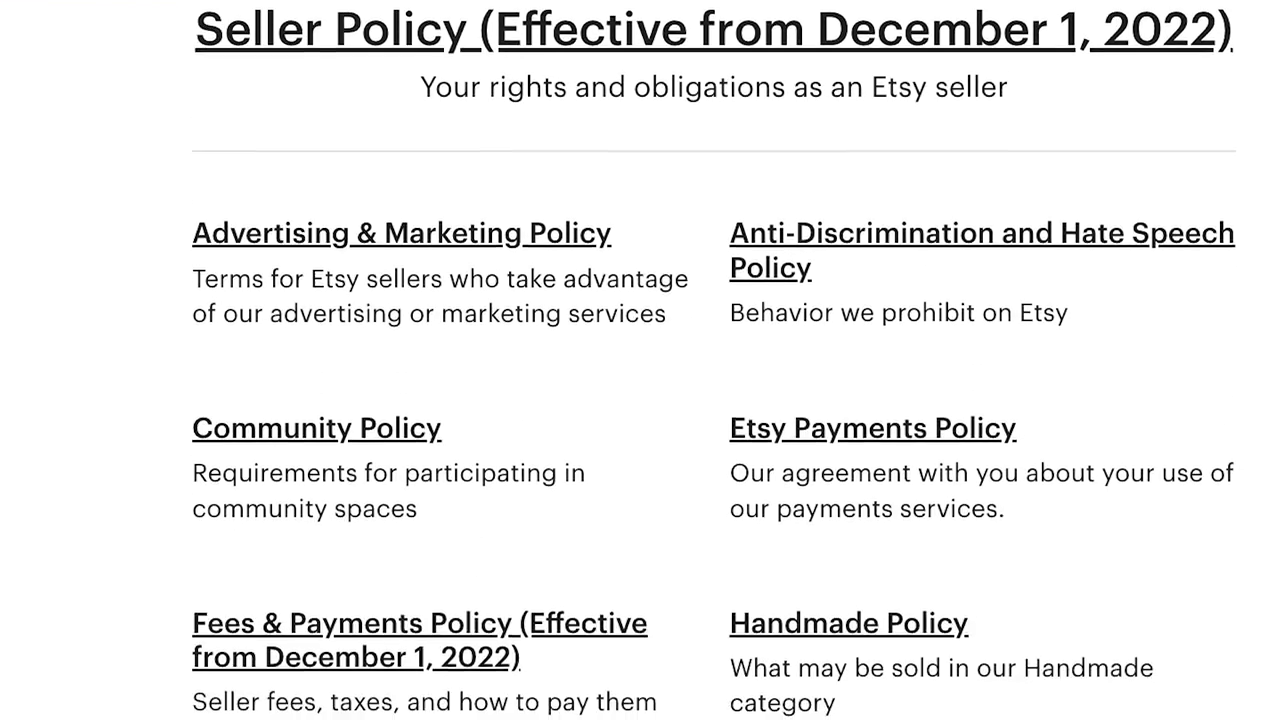
{"action": "scroll", "coordinate": [640, 360], "scroll_direction": "up", "scroll_amount": 1}
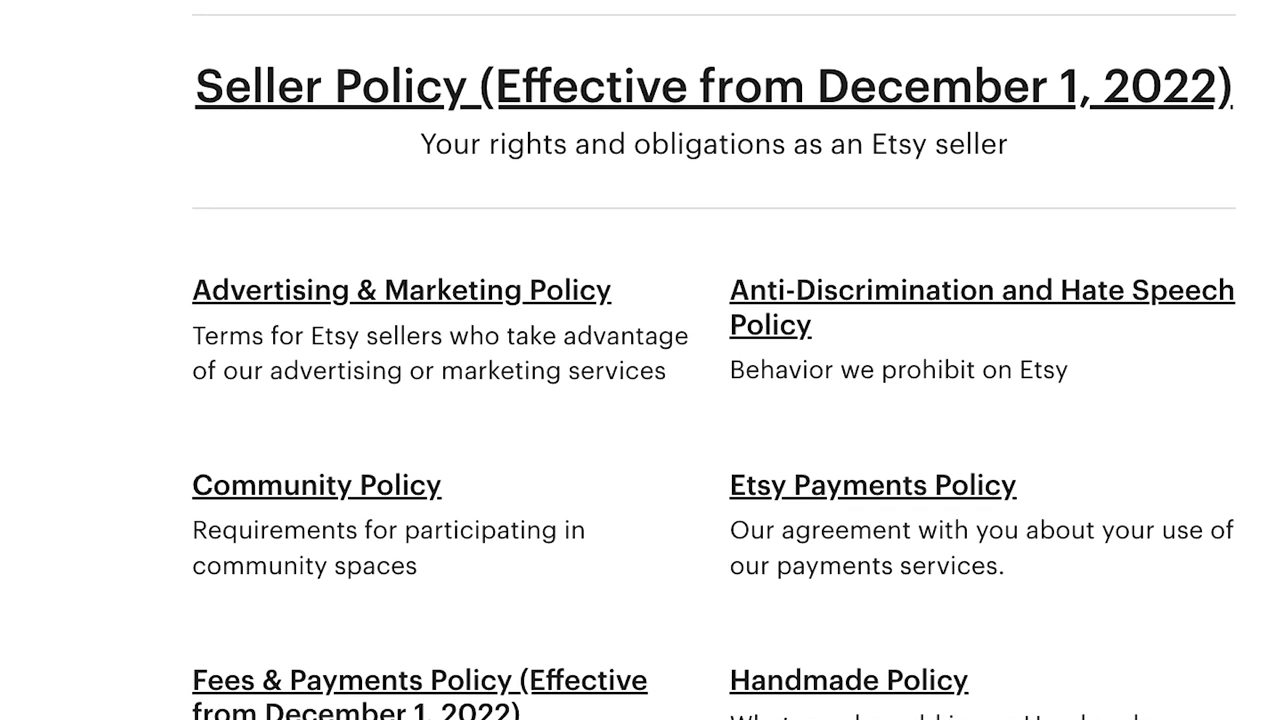